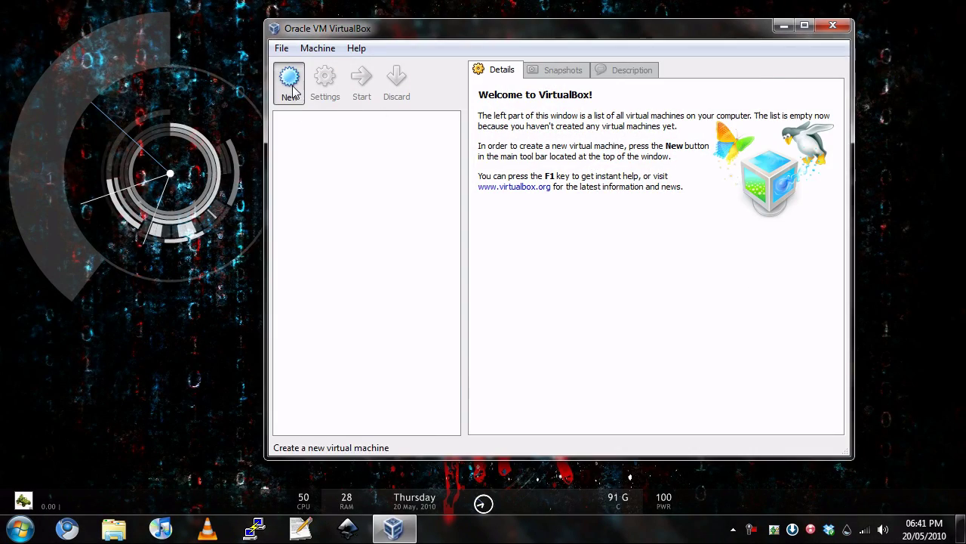
Start a new VM named 'Ubuntu 10.04', type Ubuntu (64 bit), with 2048 MB memory.
left_click(290, 82)
left_click(667, 362)
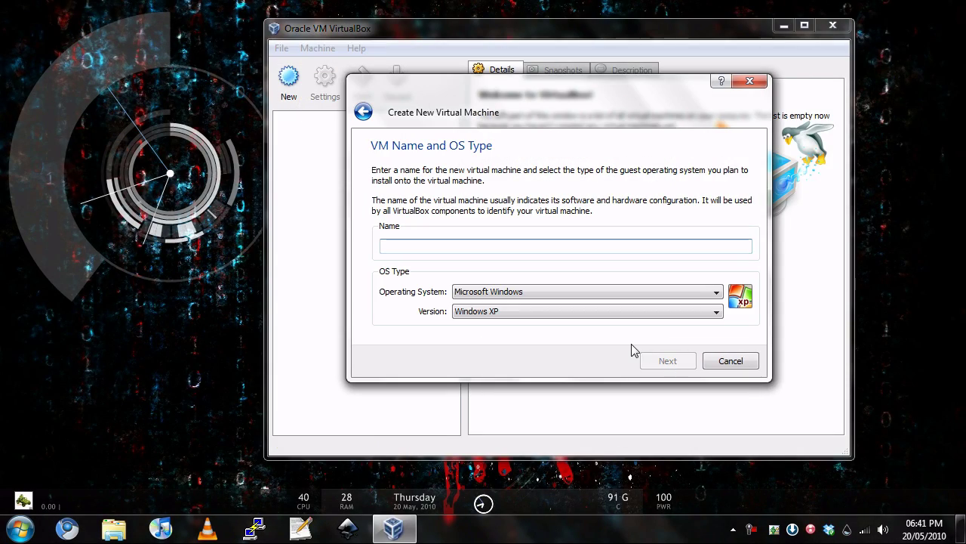
type("Ubuntu")
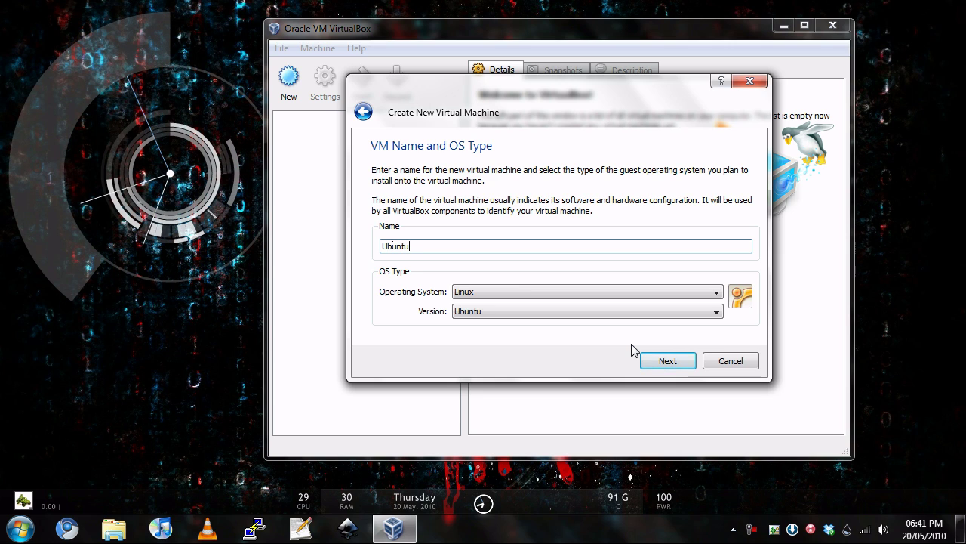
type(" 10.0")
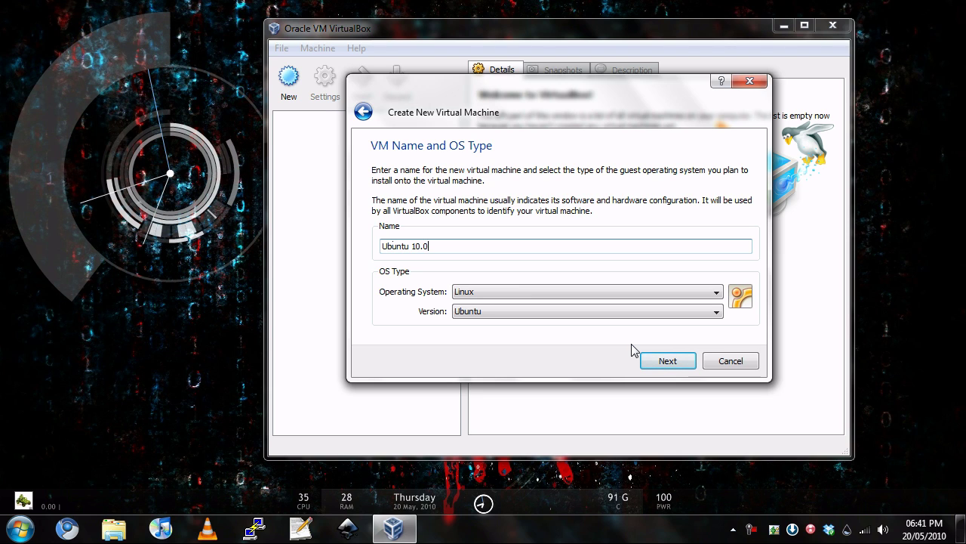
type("3")
key("BackSpace")
type("4")
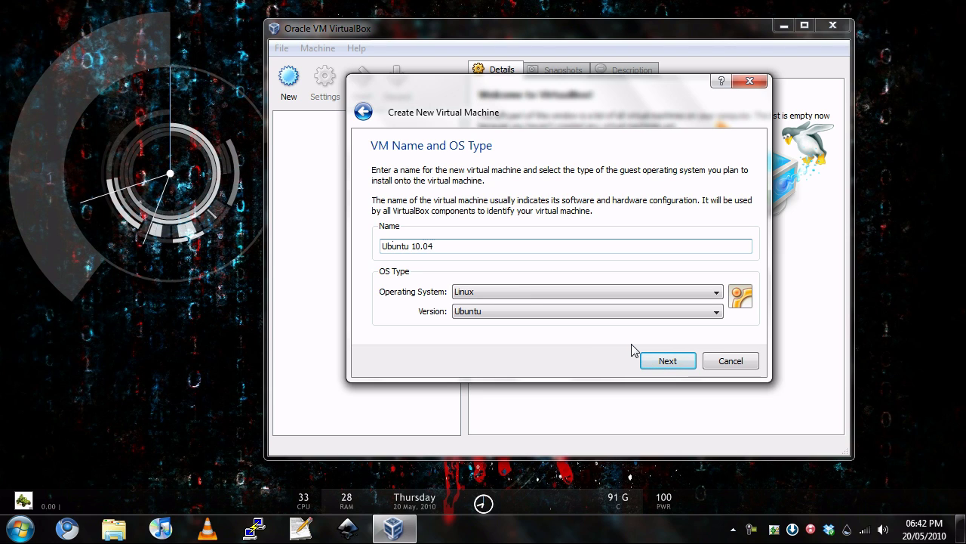
left_click(491, 312)
left_click(551, 373)
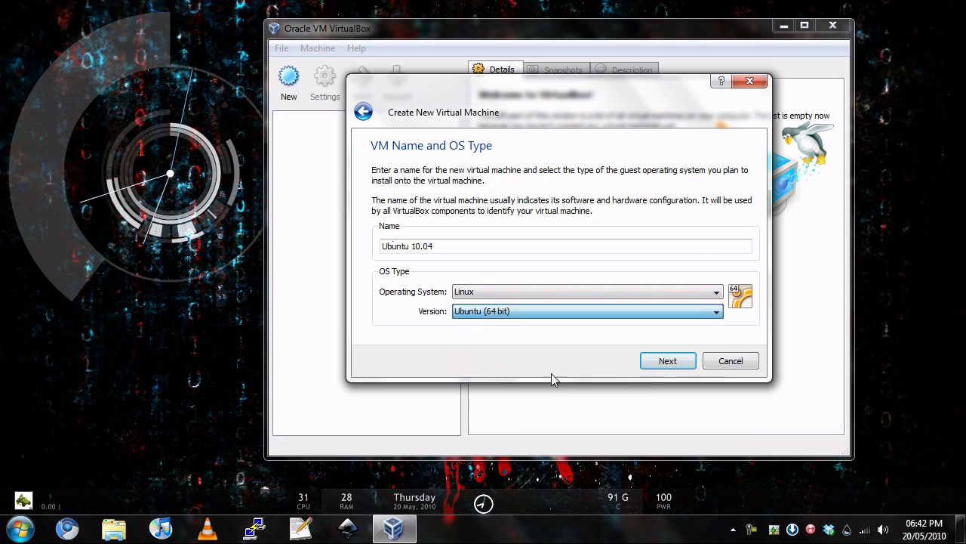
left_click(666, 363)
double_click(727, 222)
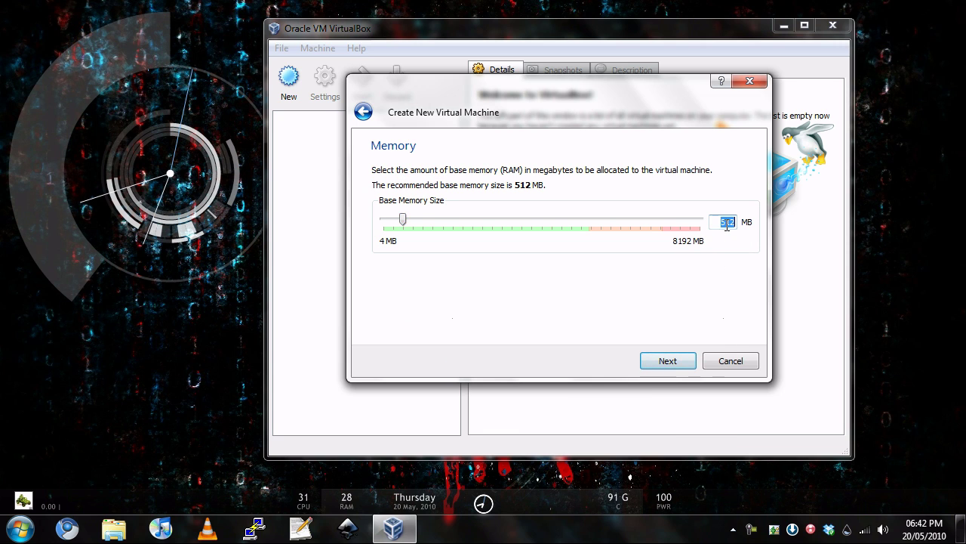
type("2048")
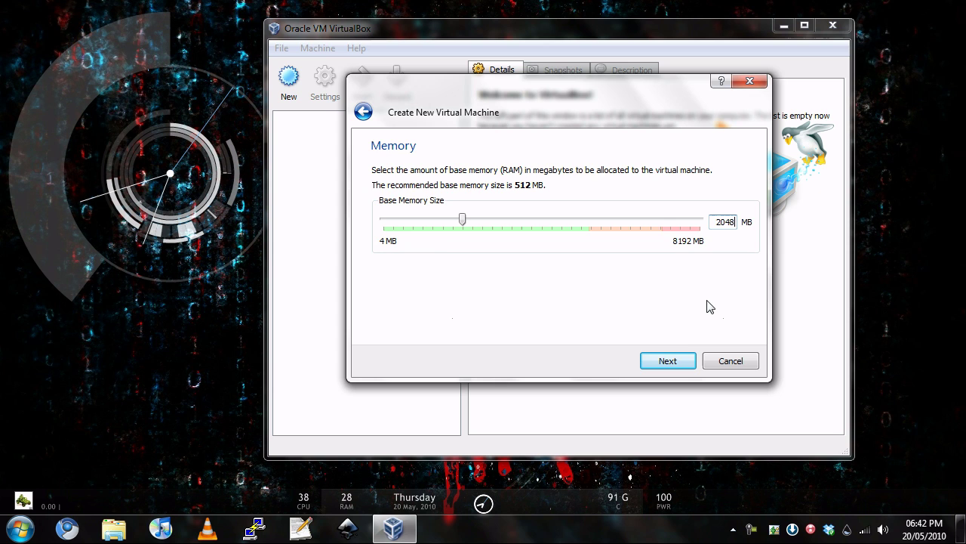
Create a new 8 GB dynamically expanding hard disk and finish the machine.
left_click(666, 360)
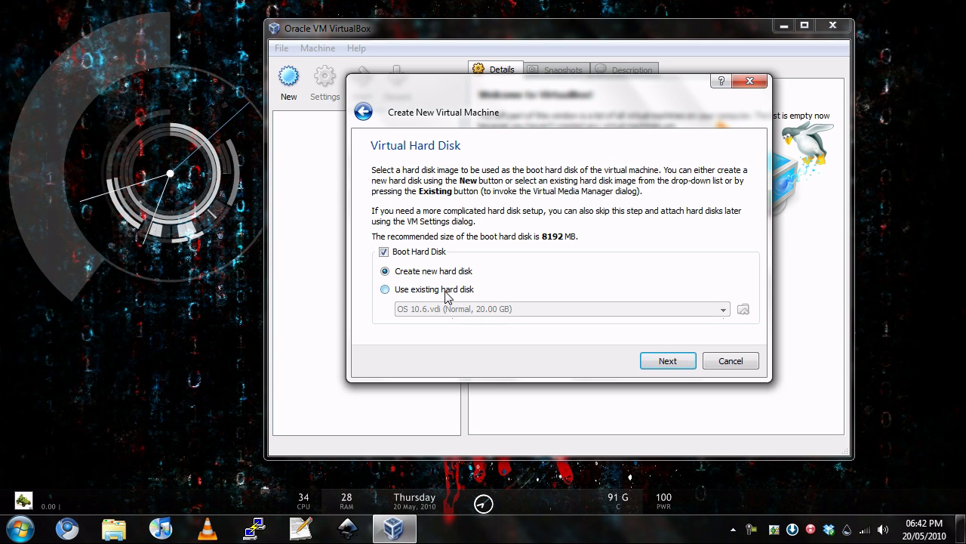
left_click(669, 365)
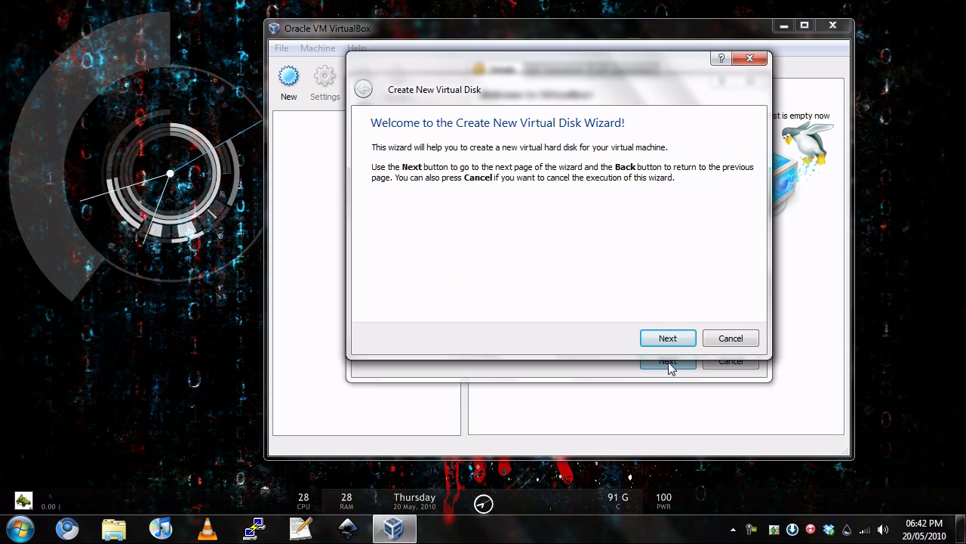
left_click(667, 339)
left_click(667, 339)
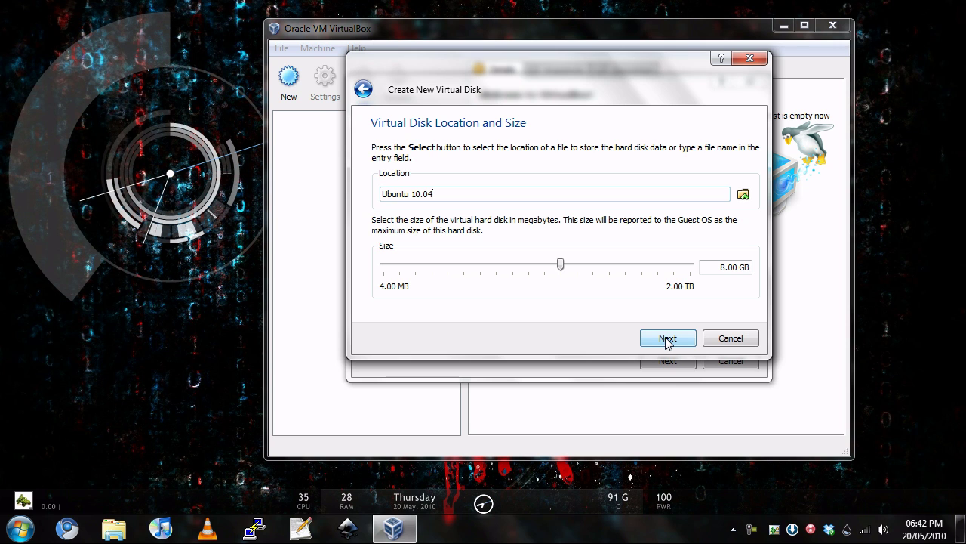
left_click(667, 339)
left_click(668, 339)
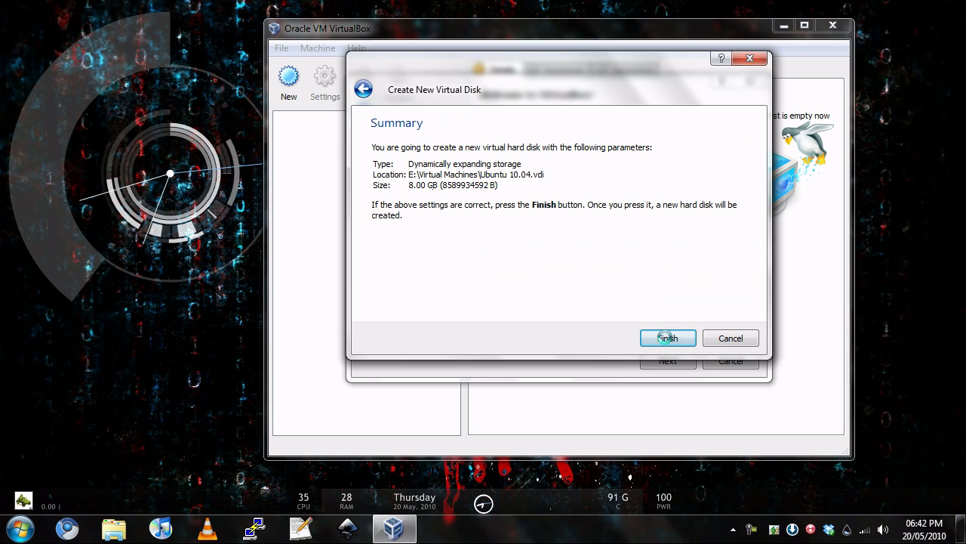
left_click(665, 358)
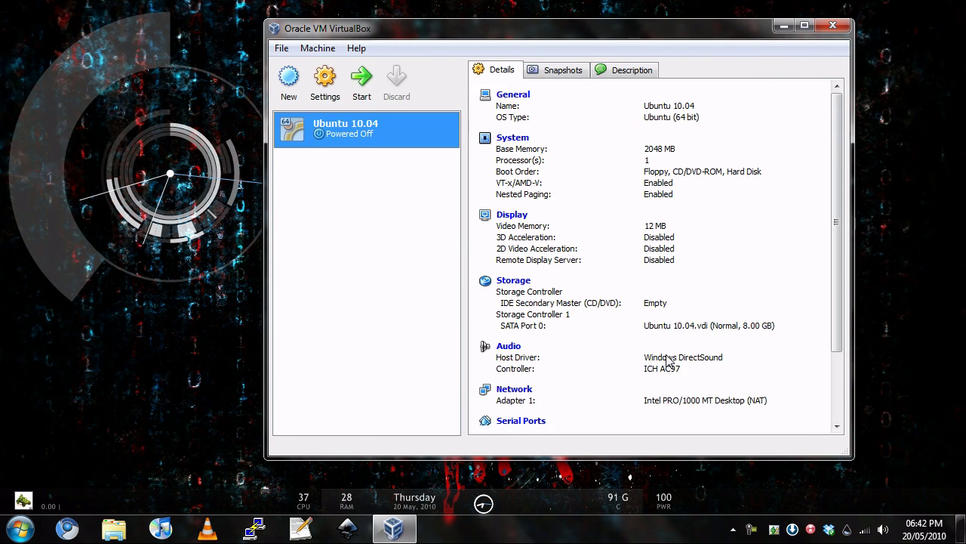
Drop floppy from the boot order, set 128 MB video memory, and enable 3D acceleration.
key("ctrl+s")
key("Down")
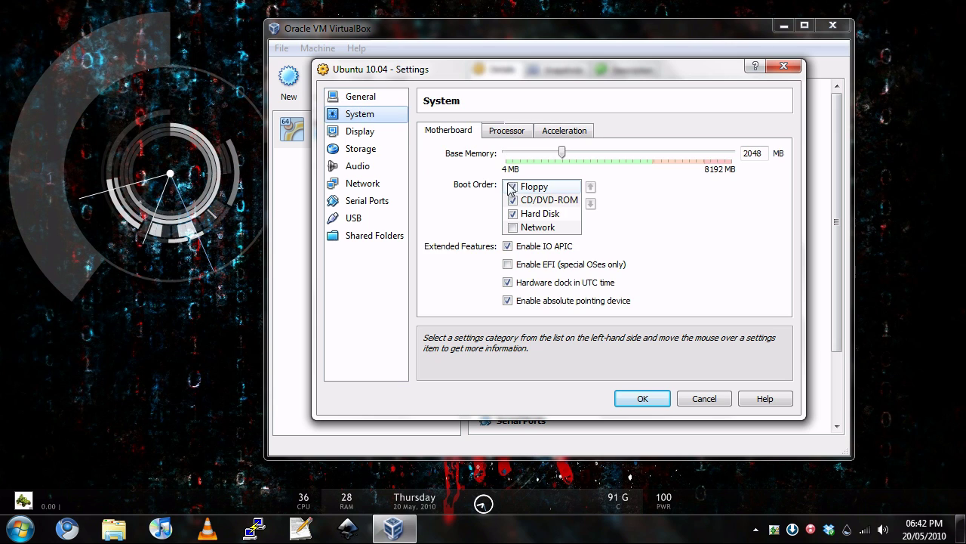
left_click(514, 187)
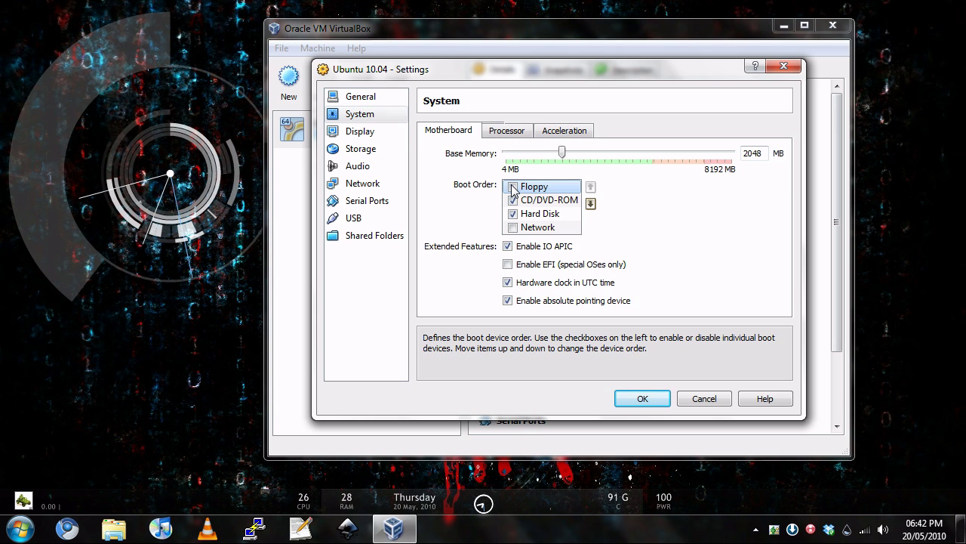
key("Down")
double_click(755, 153)
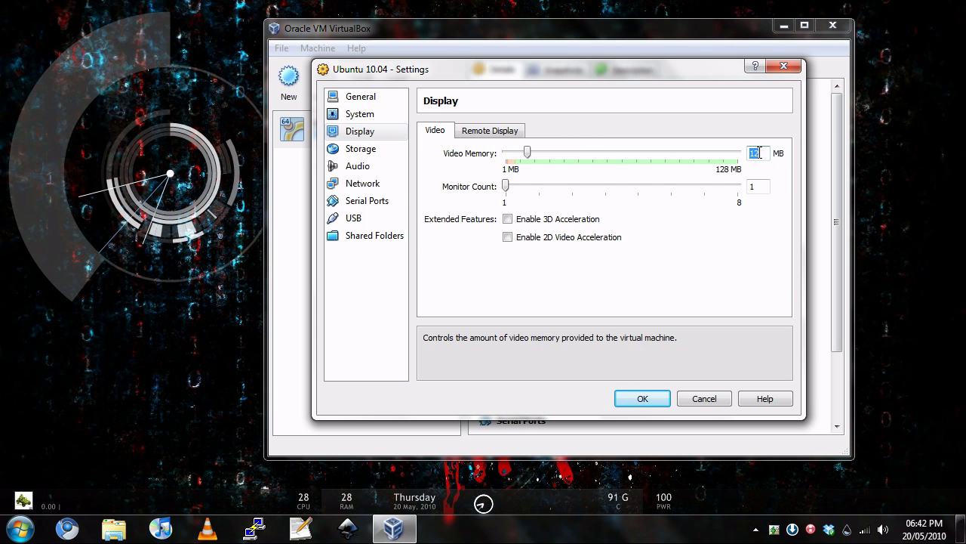
type("128")
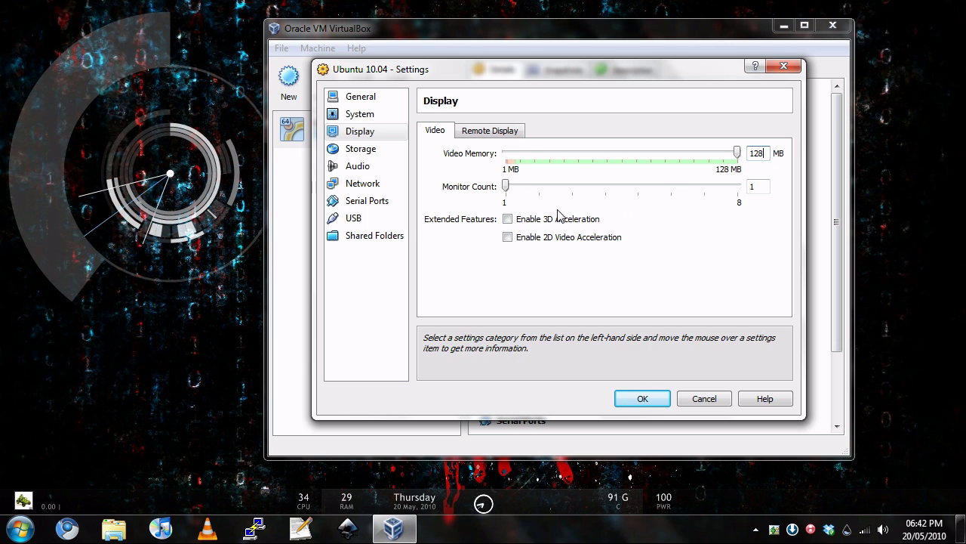
left_click(507, 219)
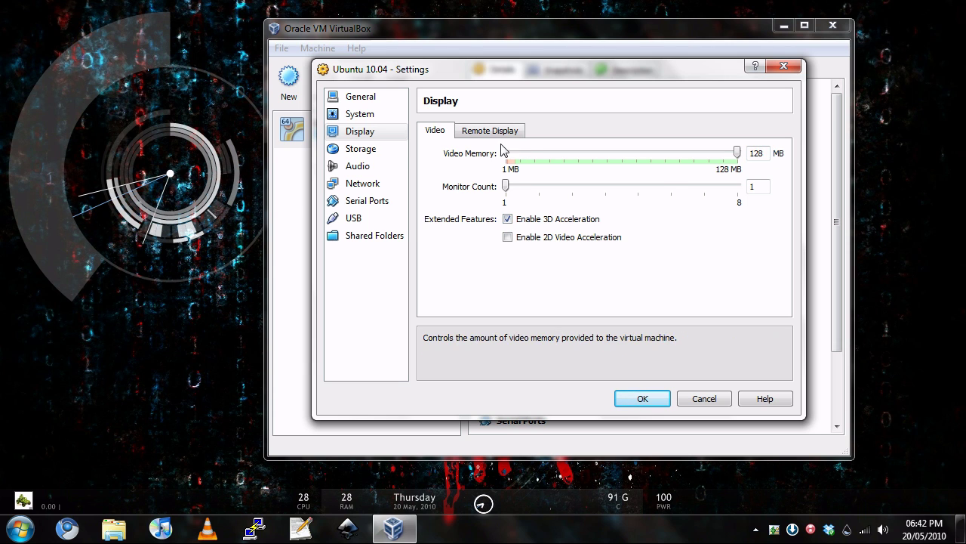
Insert ubuntu-10.04-desktop-amd64.iso into the VM's CD drive.
left_click(376, 151)
left_click(462, 160)
left_click(790, 169)
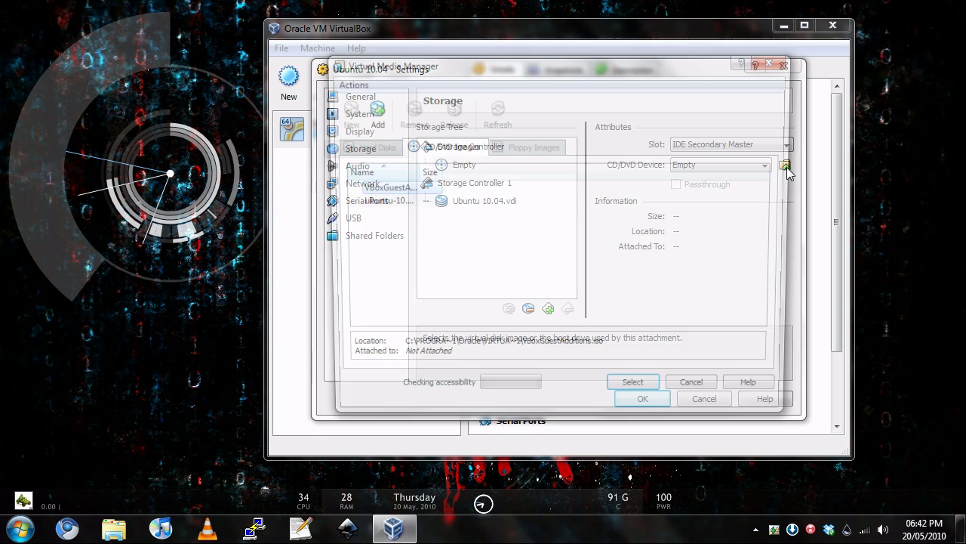
left_click(408, 204)
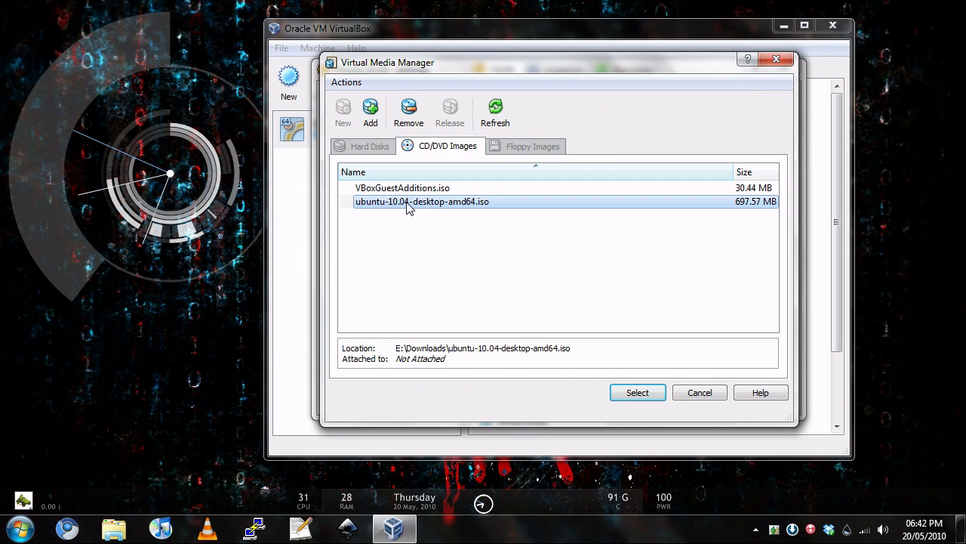
double_click(407, 204)
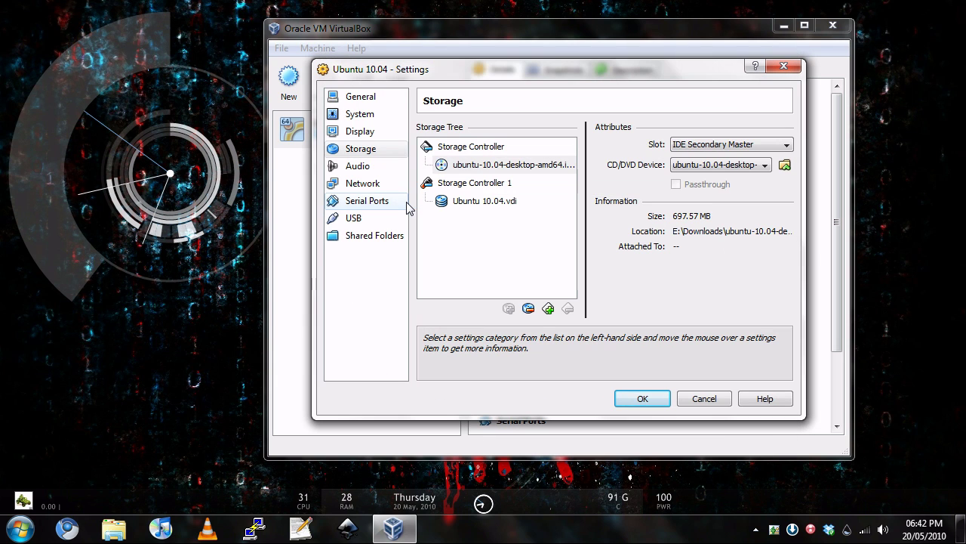
Bridge the network to the Belkin 54g wireless USB adapter and save the settings.
left_click(349, 184)
left_click(519, 174)
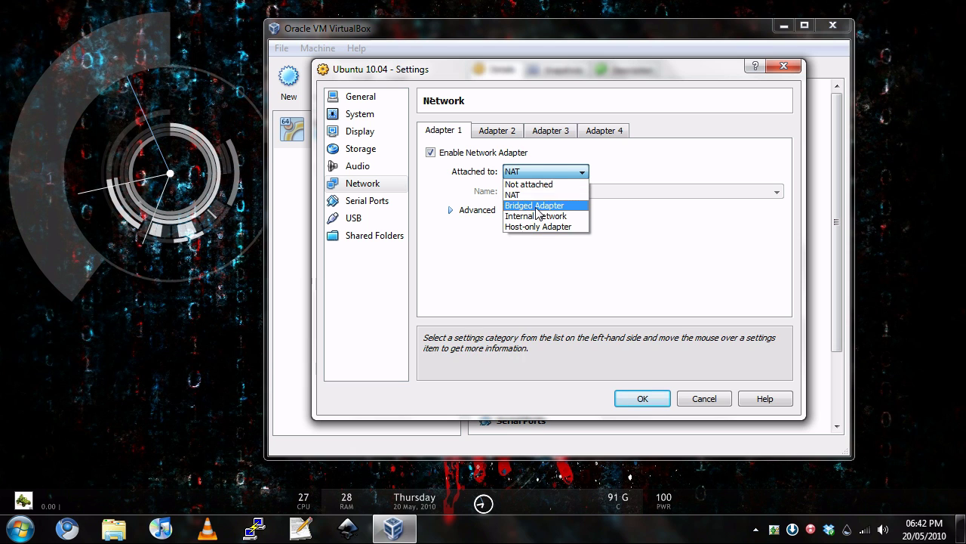
left_click(536, 206)
left_click(555, 192)
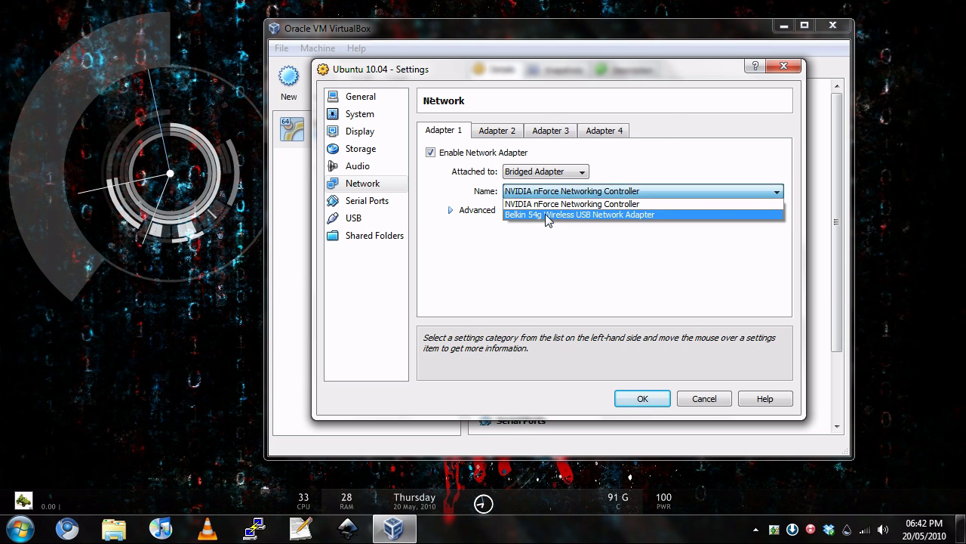
left_click(548, 220)
left_click(642, 398)
Start the Ubuntu 10.04 VM and move its window up and left.
left_click(362, 79)
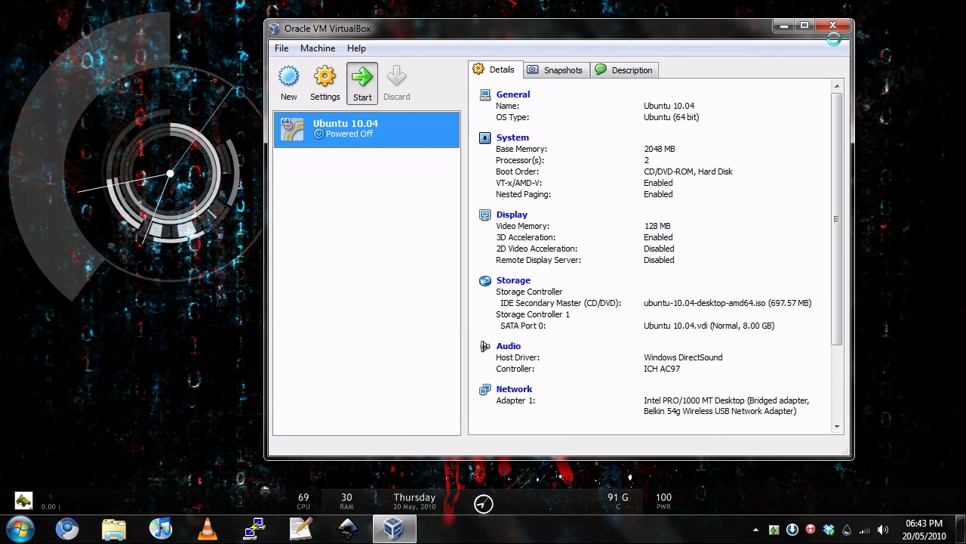
left_click(835, 25)
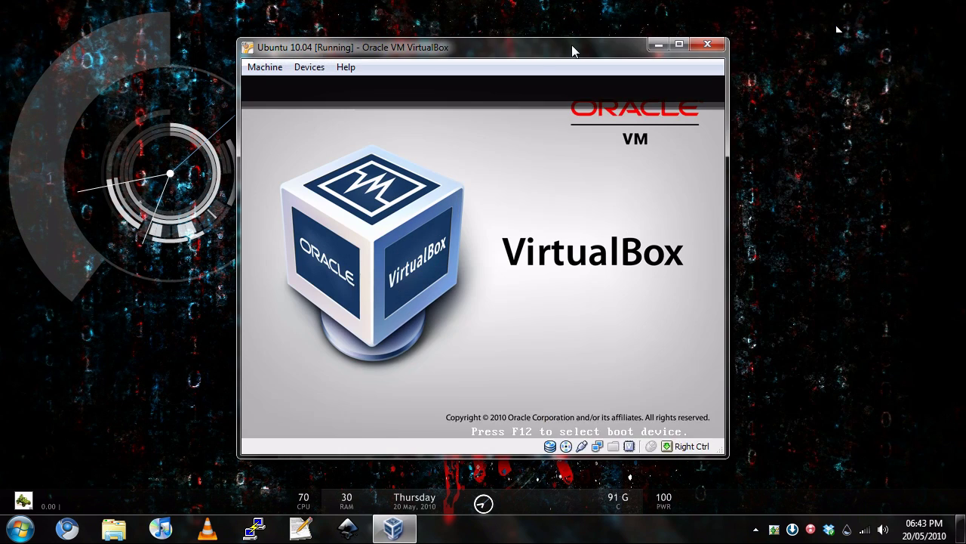
left_click_drag(572, 47, 619, 33)
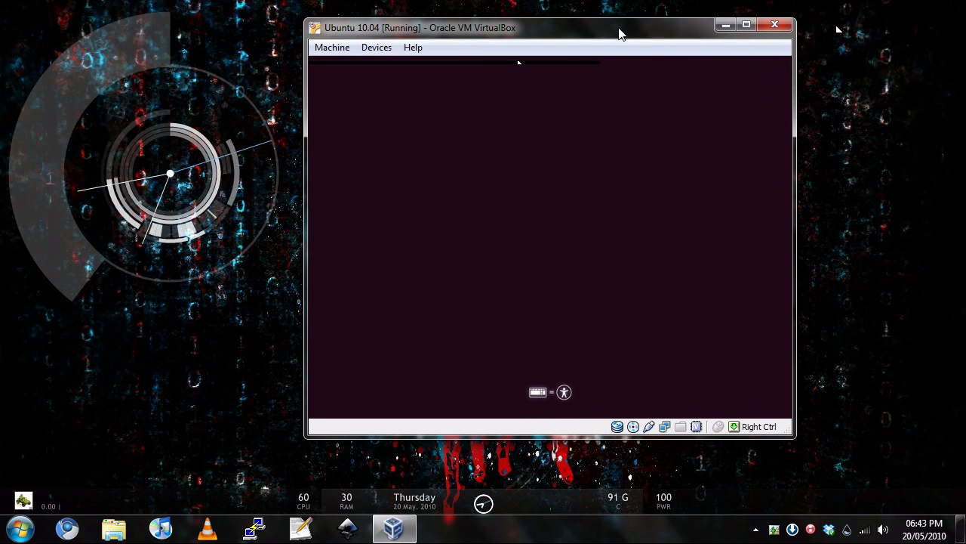
left_click(594, 180)
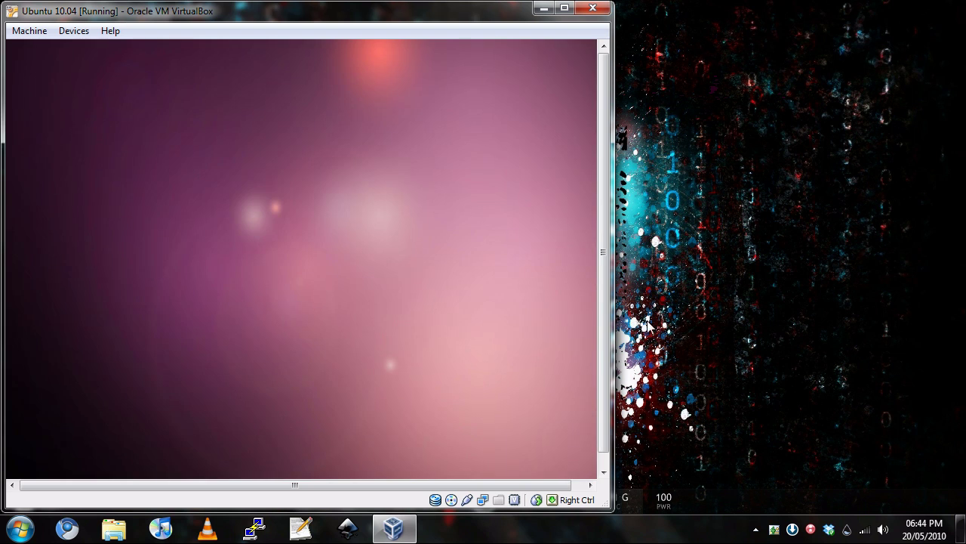
Turn on auto-hide for the host Windows taskbar.
right_click(668, 530)
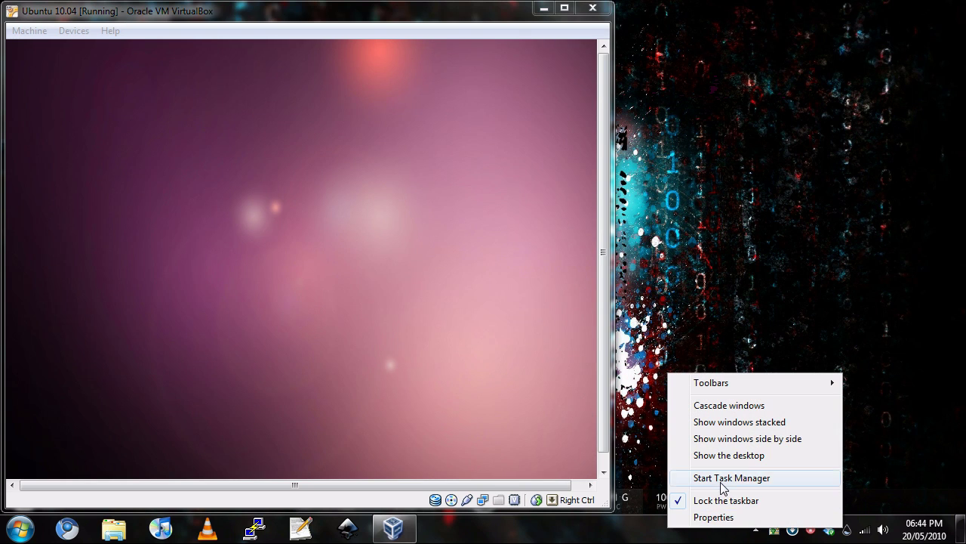
left_click(721, 521)
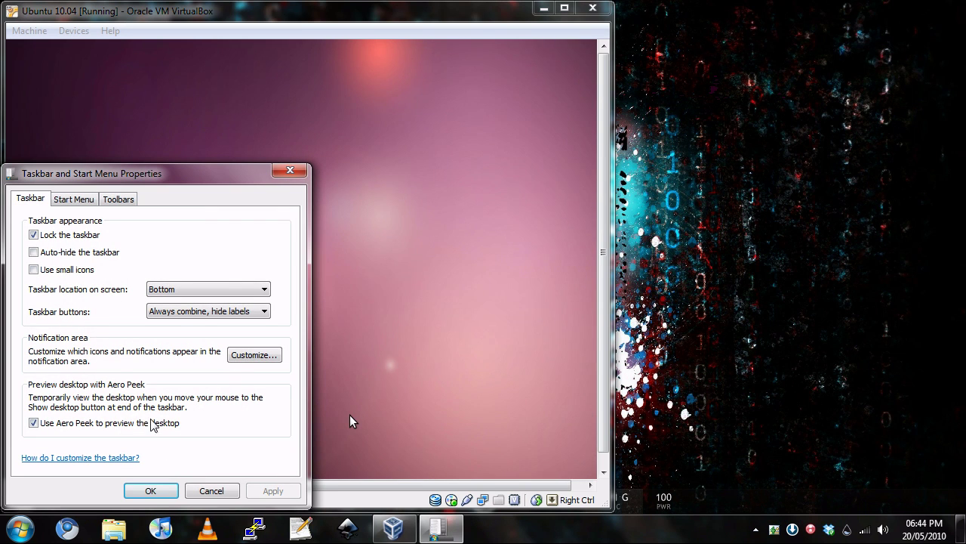
left_click(67, 253)
left_click(265, 492)
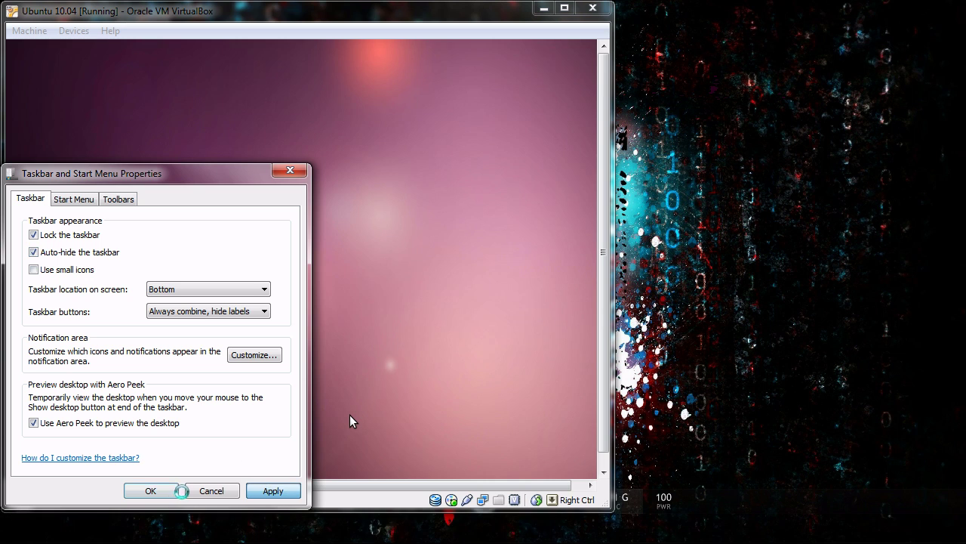
left_click(155, 491)
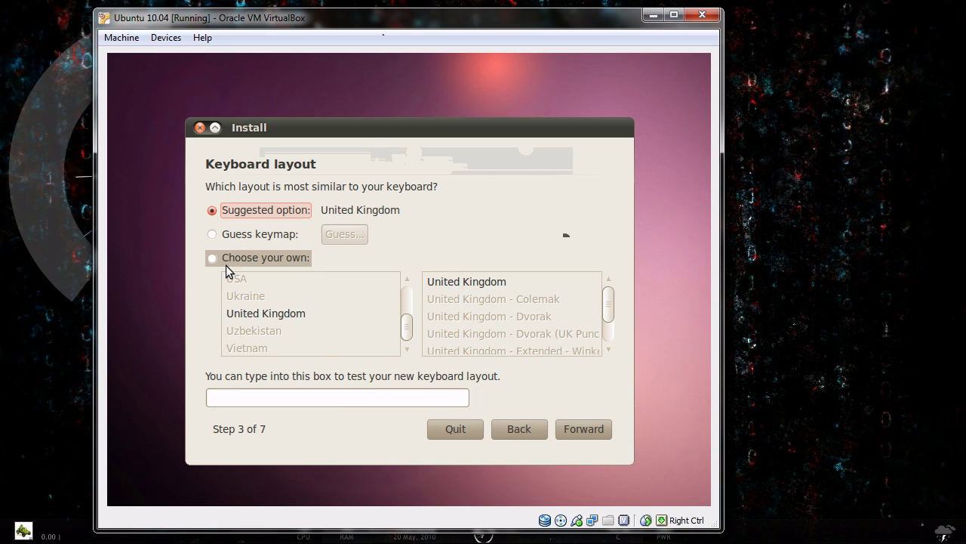
Choose the United Kingdom - Macintosh keyboard layout and continue past the disk space step.
left_click(214, 259)
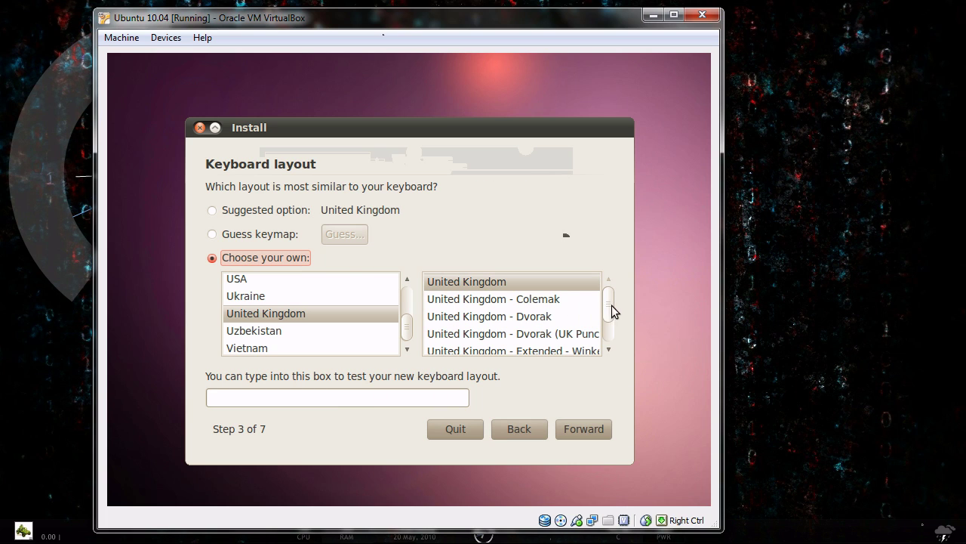
left_click_drag(612, 310, 612, 329)
left_click(527, 347)
left_click(583, 424)
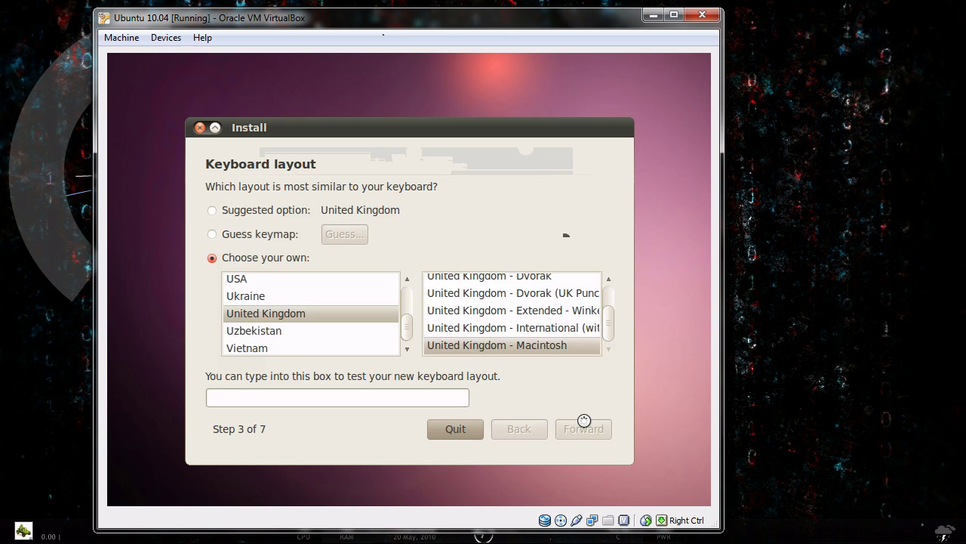
left_click(580, 430)
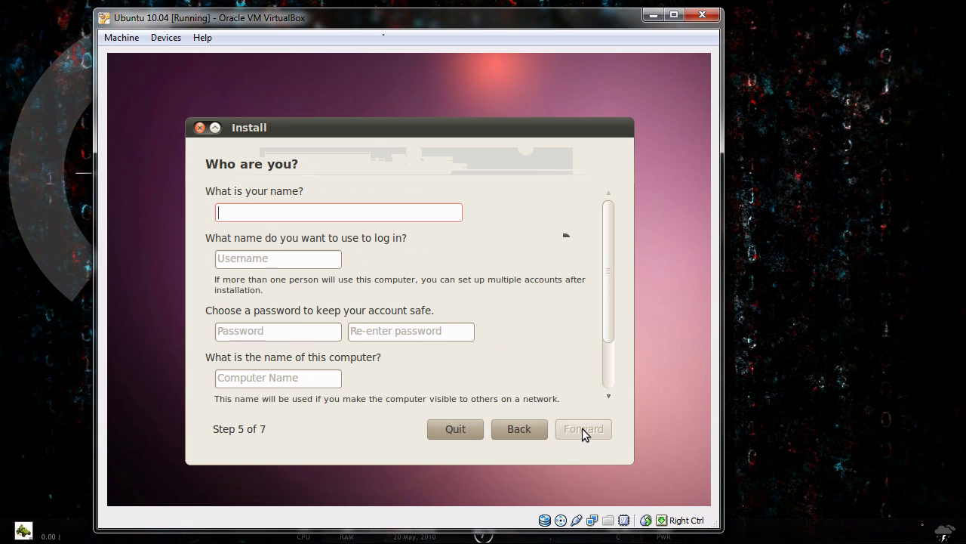
Fill in the user's full name, login name and password.
type("Luke Channings")
key("Tab")
key("Tab")
type("********")
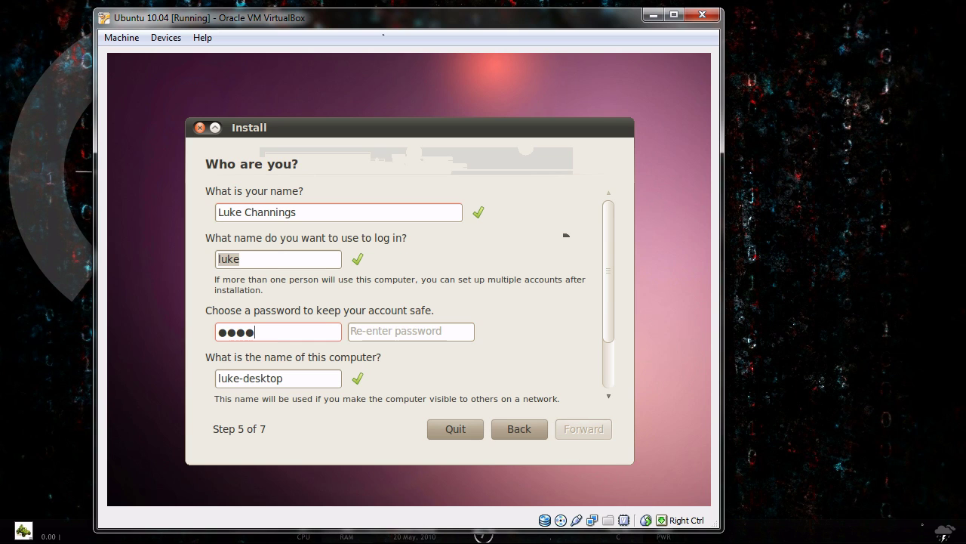
key("Tab")
type("********")
Name the computer 'Ubuntu', enable automatic login, and start the installation.
scroll(414, 373, "down", 2)
left_click(296, 309)
left_click_drag(297, 308, 199, 309)
type("Ubuntu")
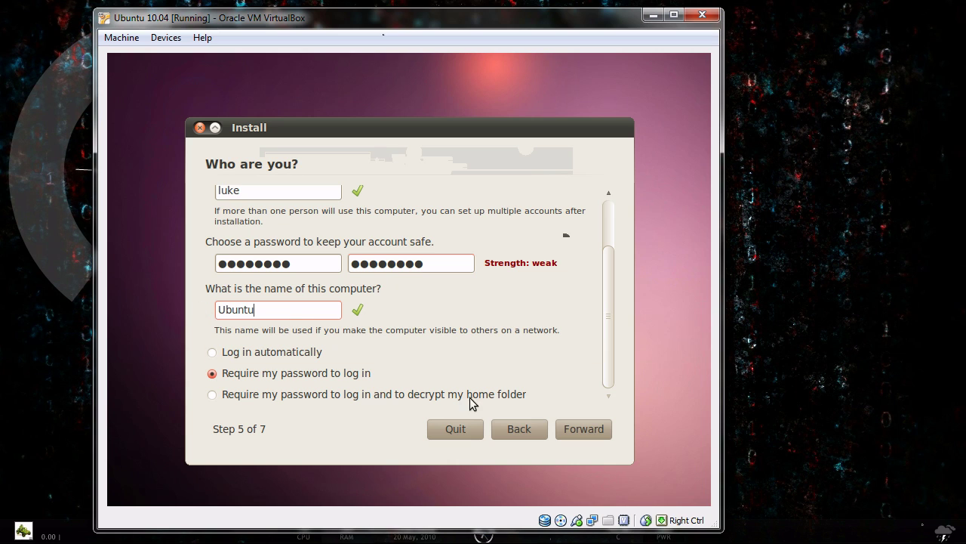
key("Tab")
key("Up")
left_click(577, 431)
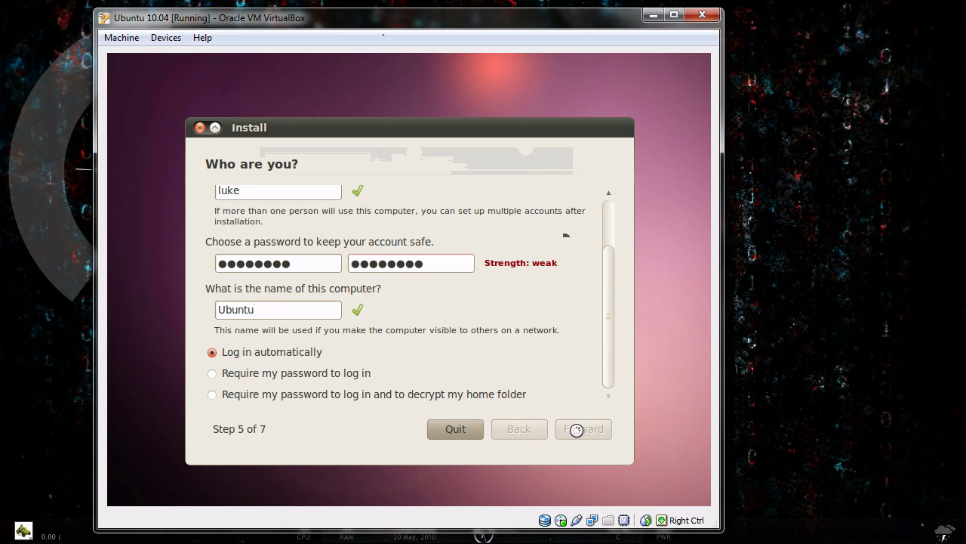
left_click(590, 433)
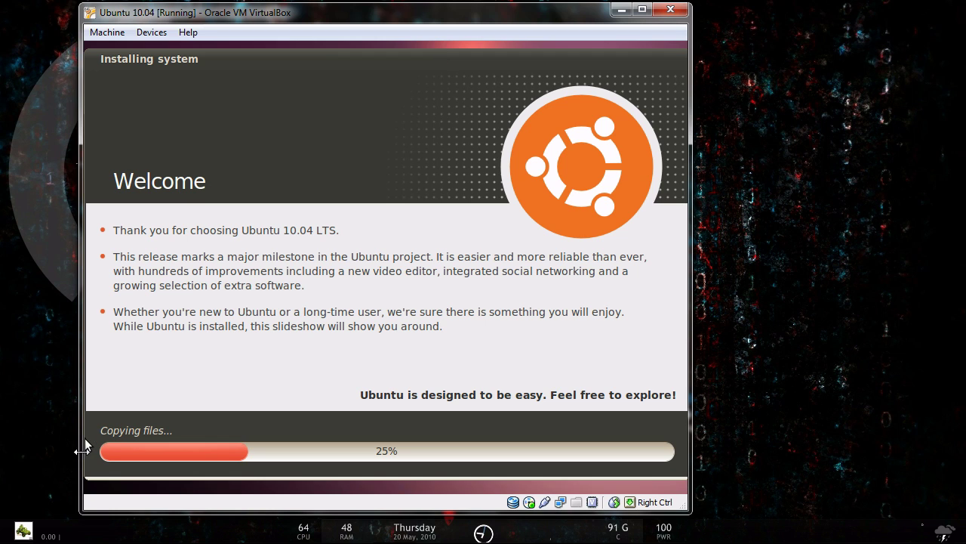
mouse_move(114, 540)
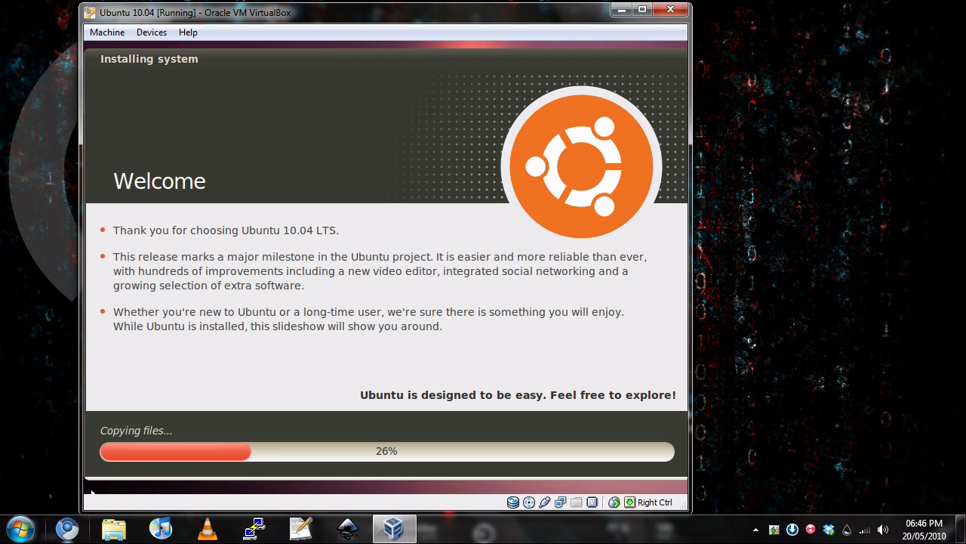
Check the size of Ubuntu 10.04.vdi in Media (E:)\Virtual Machines, then return to the VM.
left_click(105, 532)
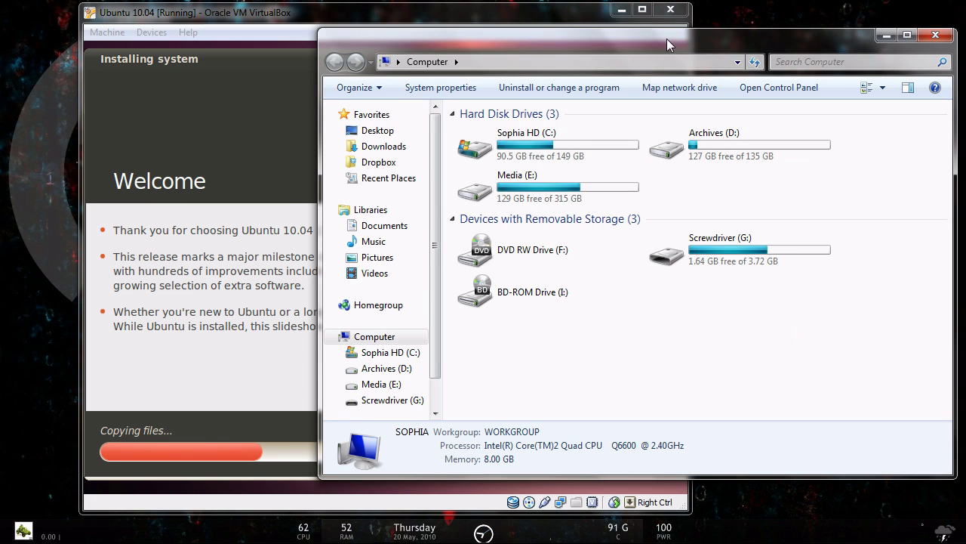
left_click_drag(671, 51, 652, 71)
double_click(573, 211)
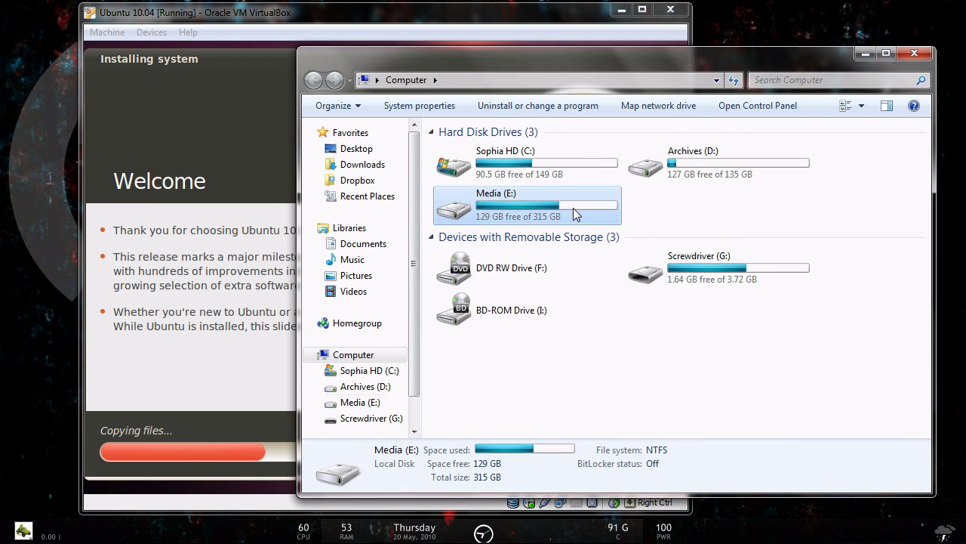
double_click(477, 249)
left_click(516, 184)
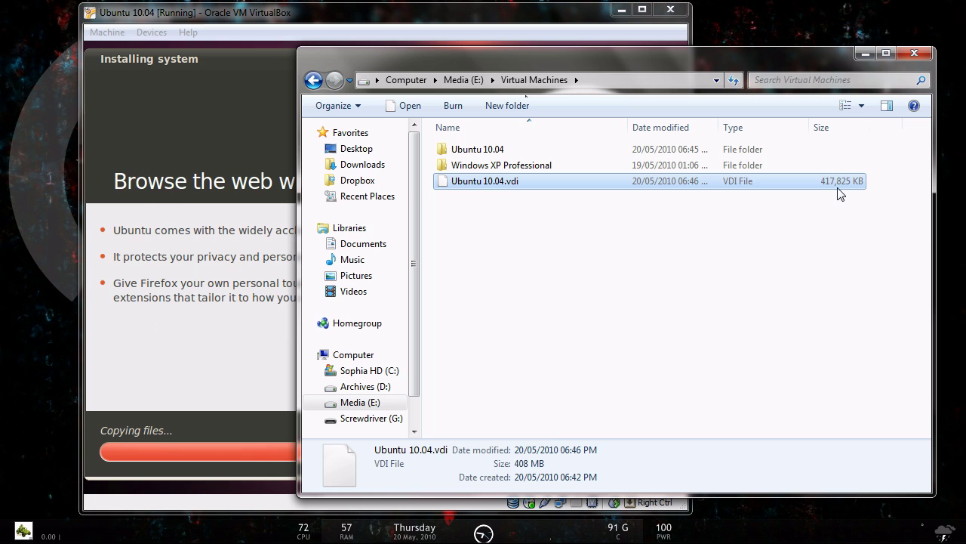
left_click(458, 27)
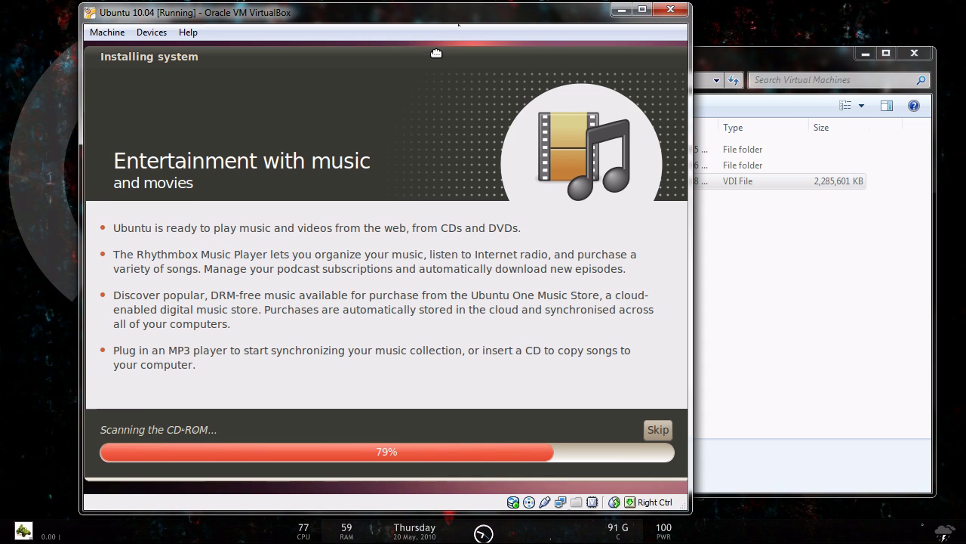
Nudge the installer window lower and wait while installation progresses.
left_click_drag(436, 54, 440, 148)
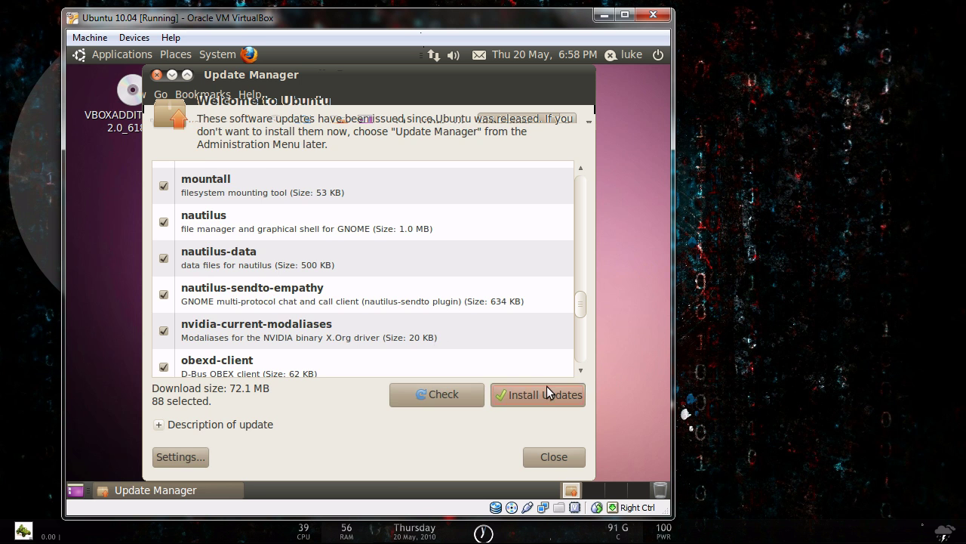
Install the 88 selected updates from Update Manager.
left_click(545, 389)
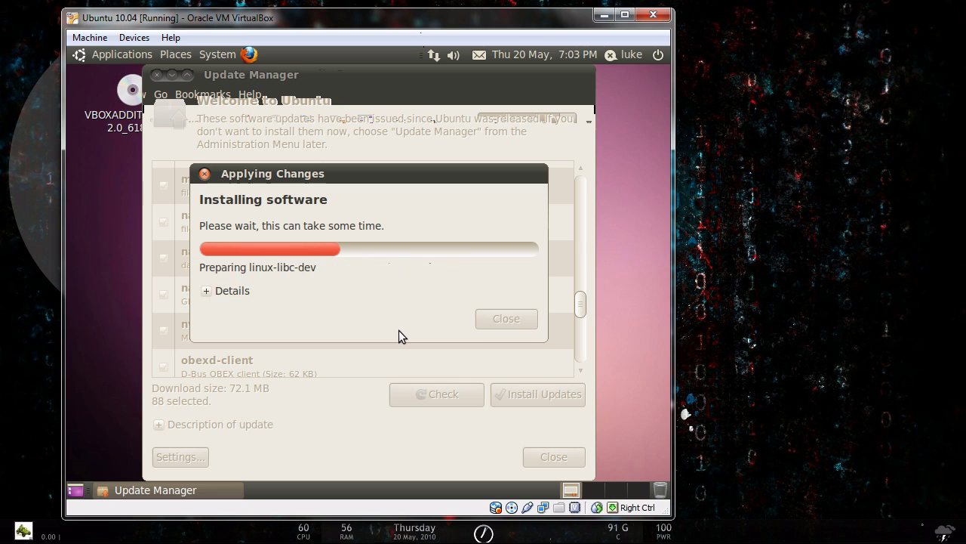
Unlock the guest screen, then restart the guest once updates finish.
key("Return")
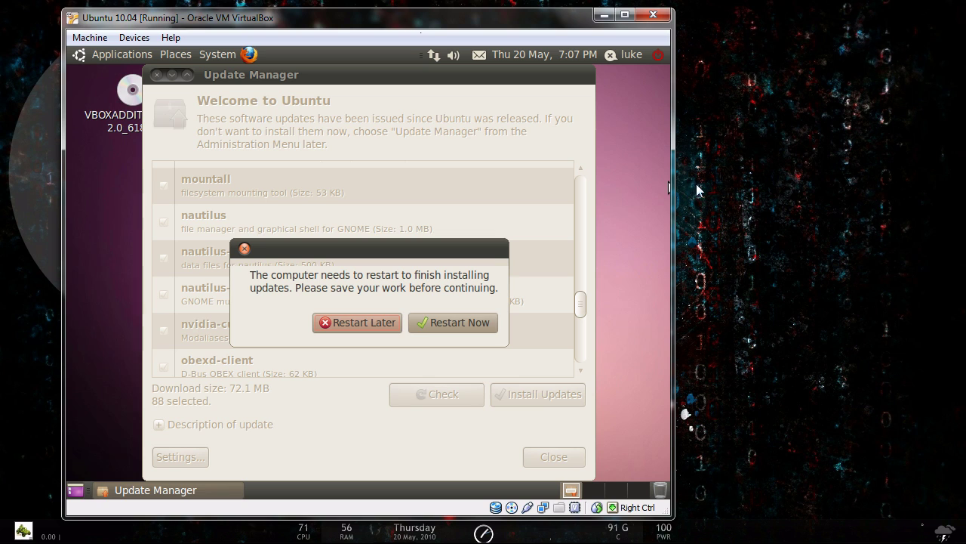
left_click(450, 323)
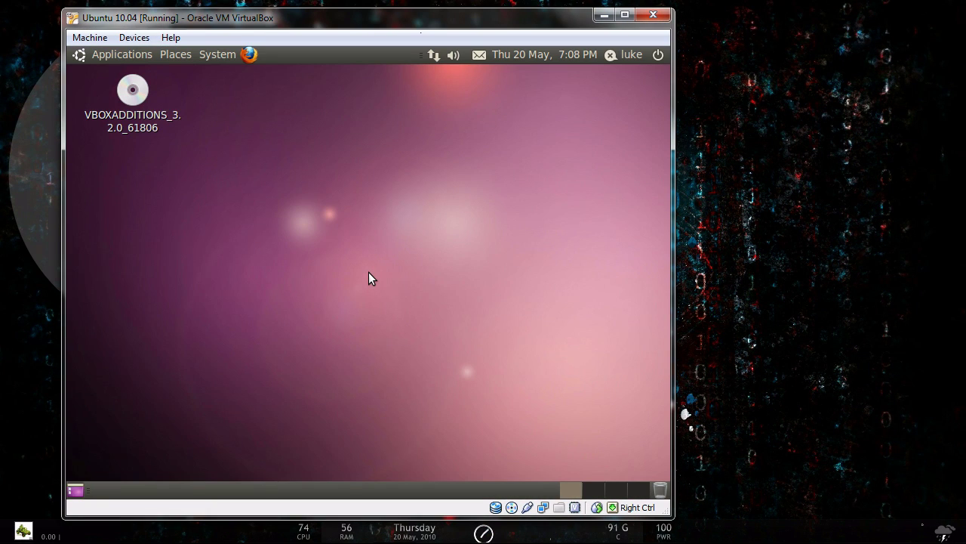
Run the VBOXADDITIONS CD autorun installer with the administrator password, then close the CD window.
right_click(139, 104)
left_click(158, 108)
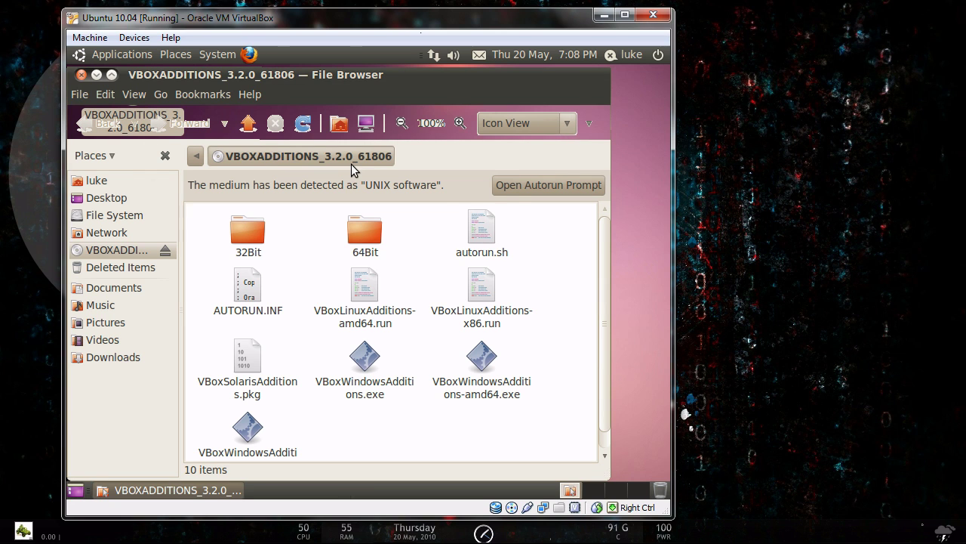
left_click(518, 187)
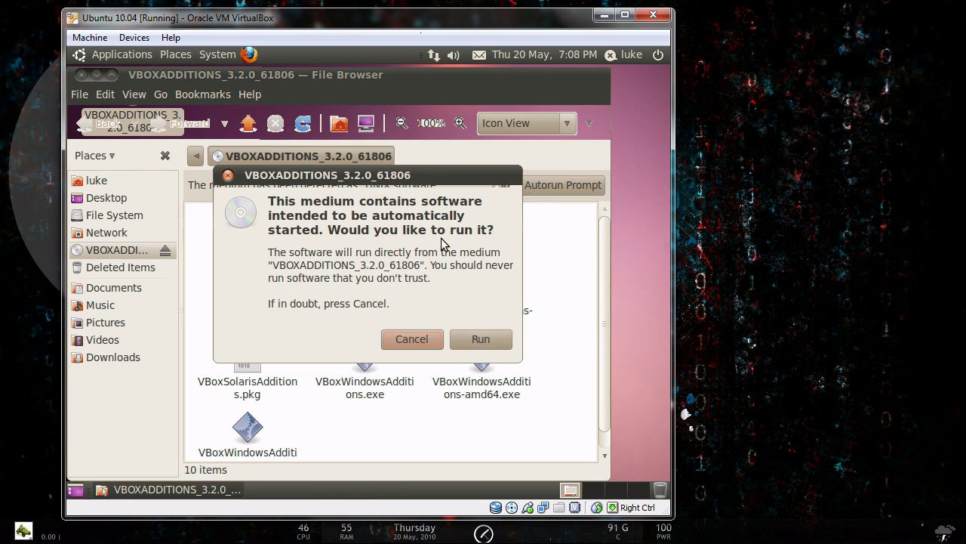
left_click(478, 341)
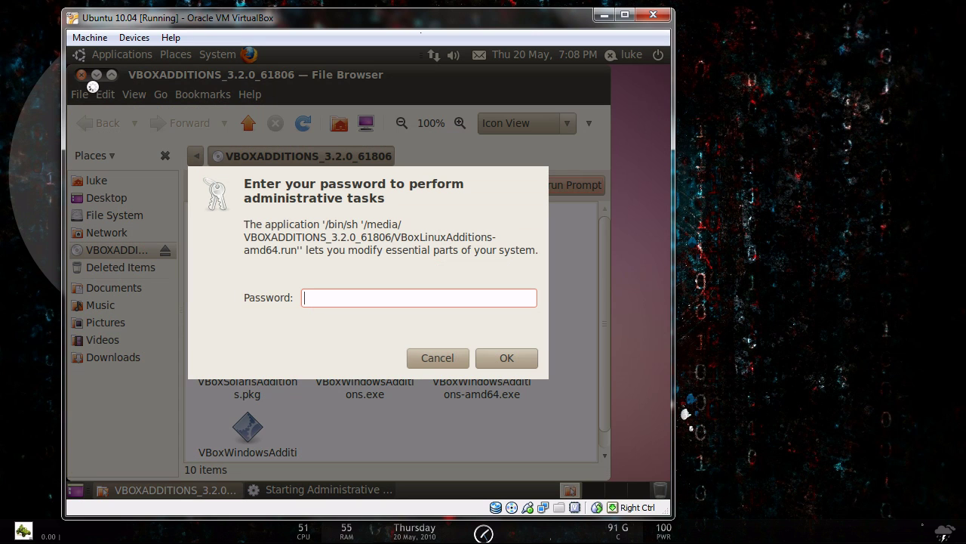
type("••••")
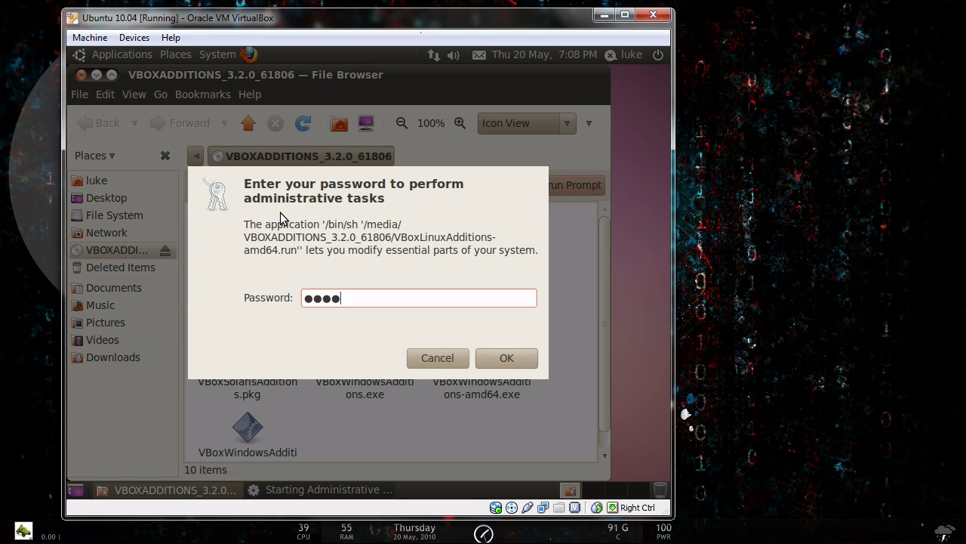
type("••••")
key("Return")
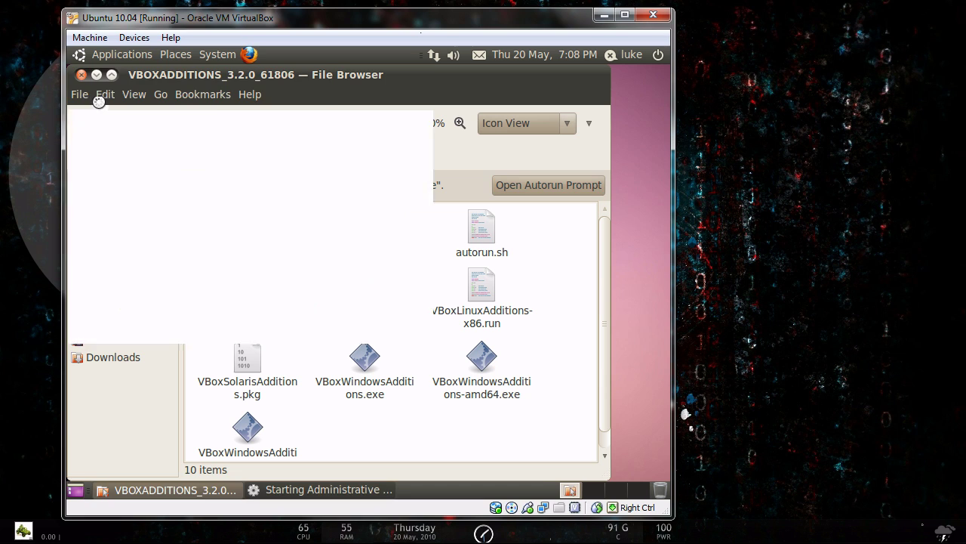
left_click(81, 74)
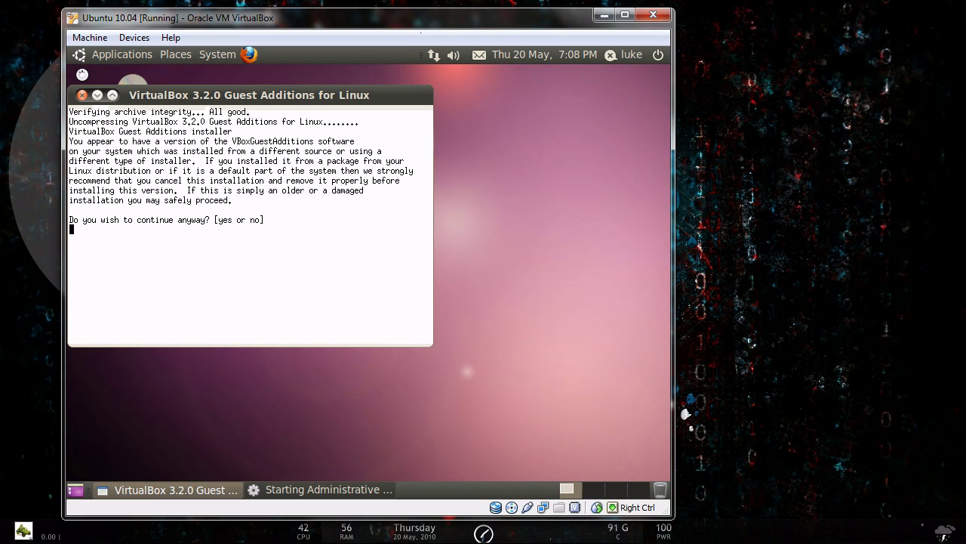
Answer 'yes' to continue the Guest Additions install and close its window when finished.
left_click_drag(223, 103, 345, 153)
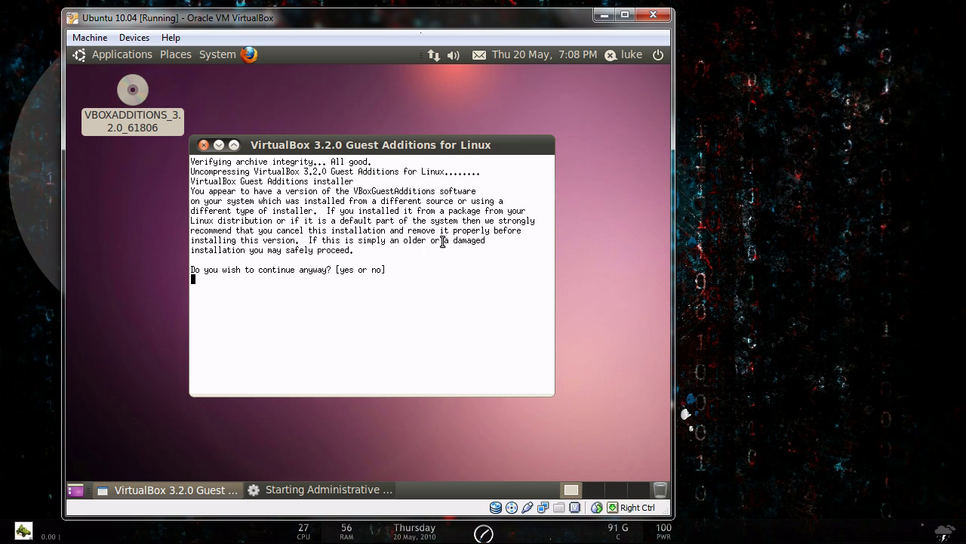
type("yes")
key("Return")
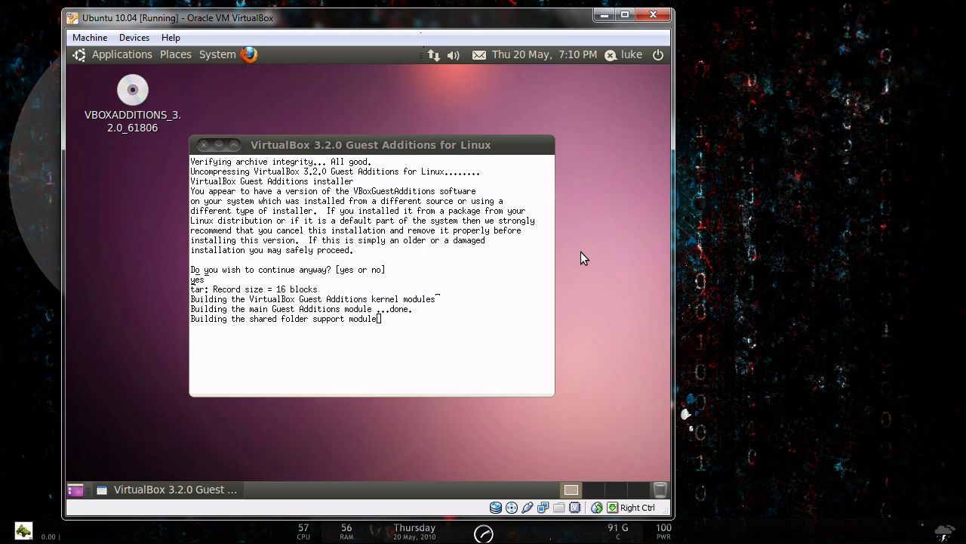
left_click(470, 250)
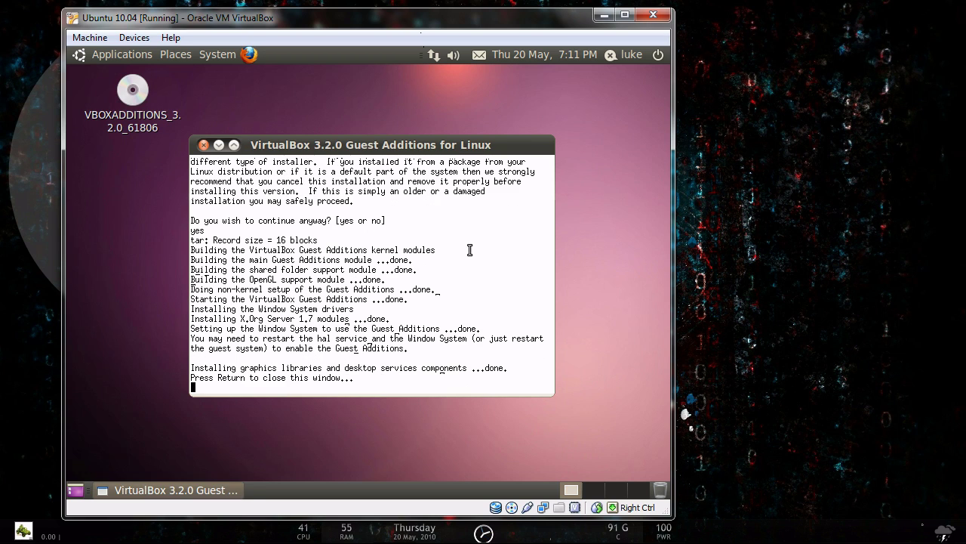
key("Return")
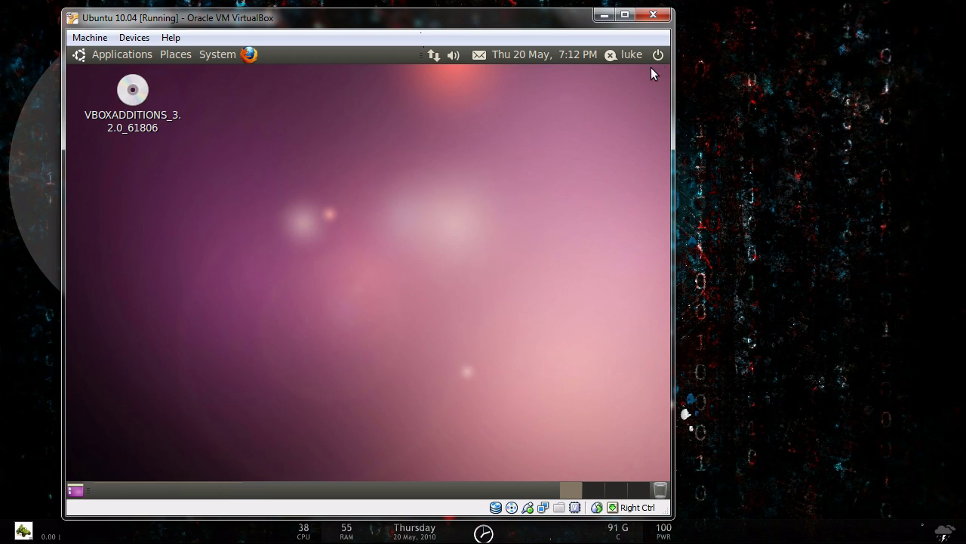
Restart the Ubuntu guest from the power menu.
left_click(658, 55)
left_click(599, 180)
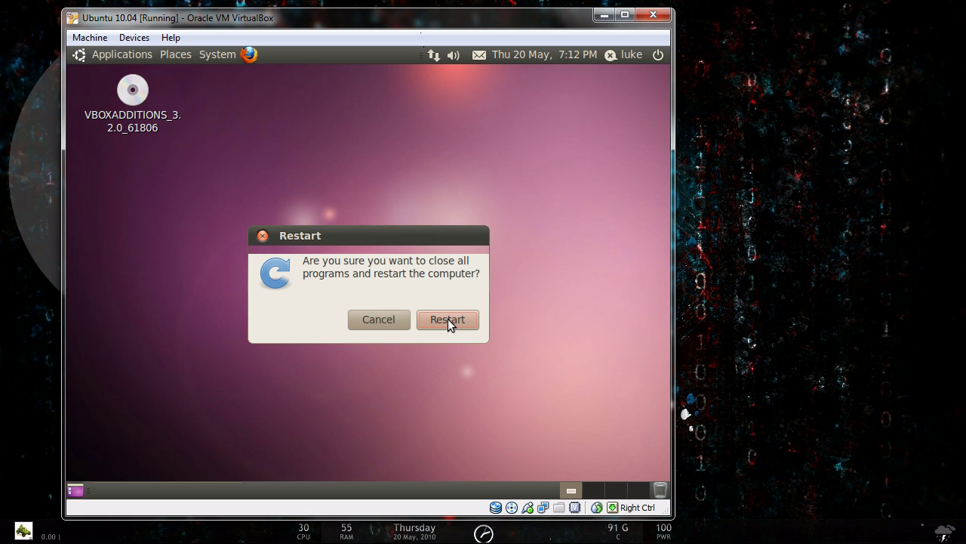
left_click(447, 318)
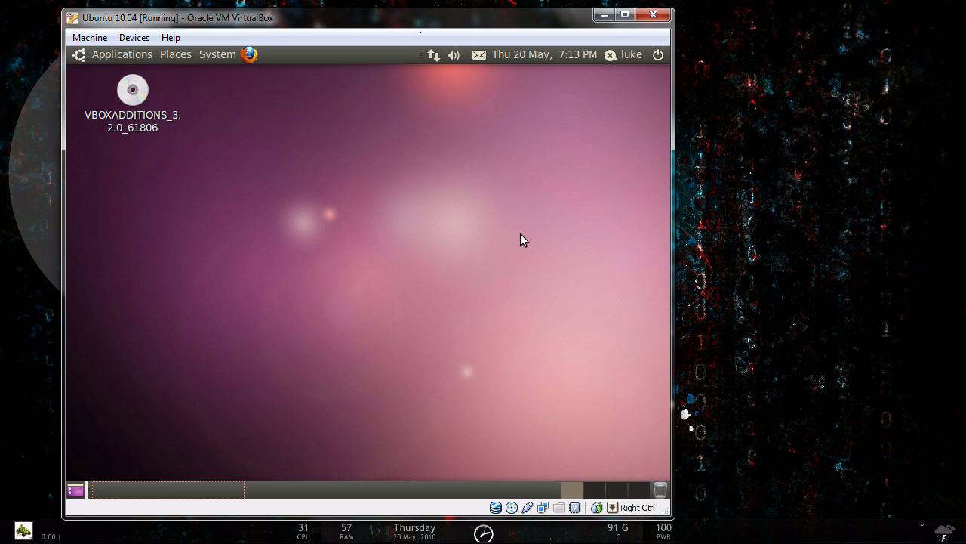
Install Advanced Desktop Effects Settings (ccsm) from Ubuntu Software Centre after a 'comp' search, authorising with the password.
left_click(99, 55)
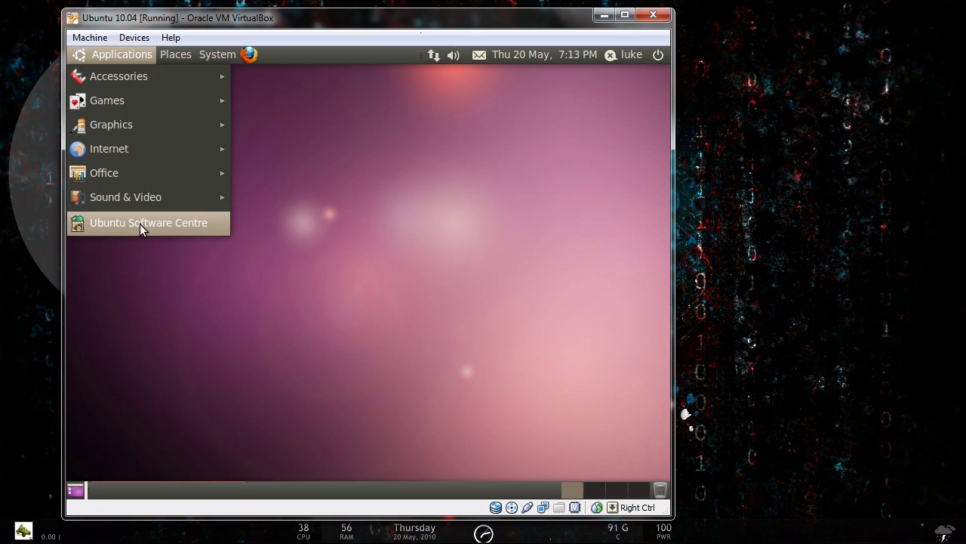
left_click(140, 222)
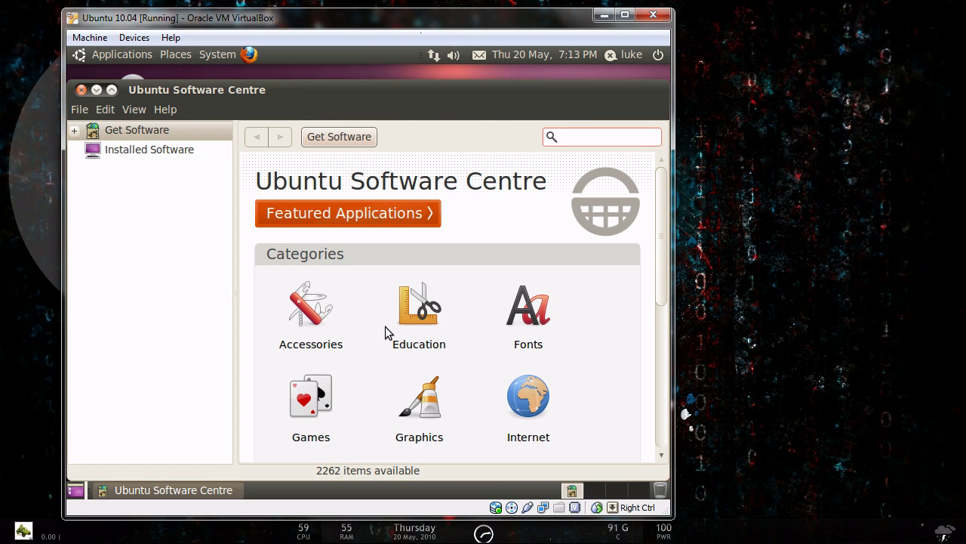
left_click(588, 136)
type("compiz")
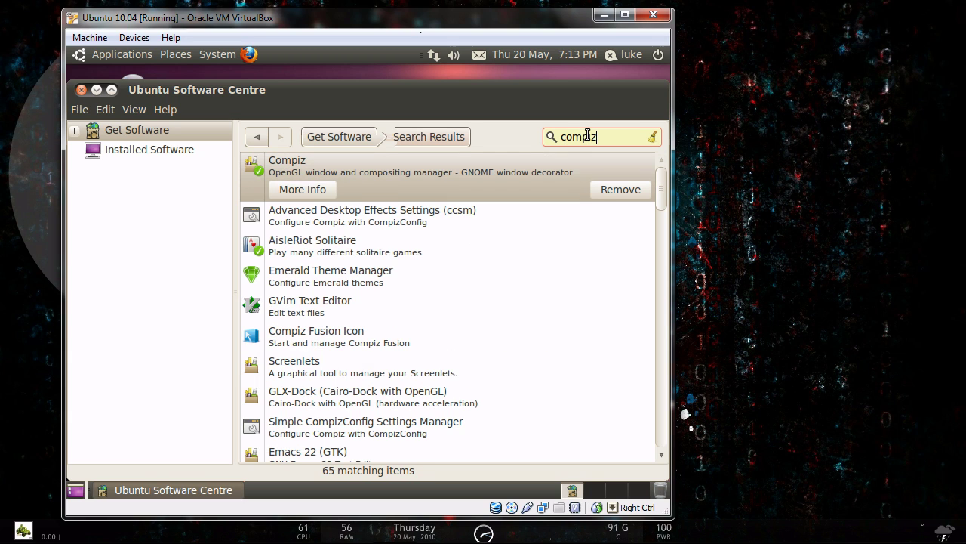
left_click(459, 216)
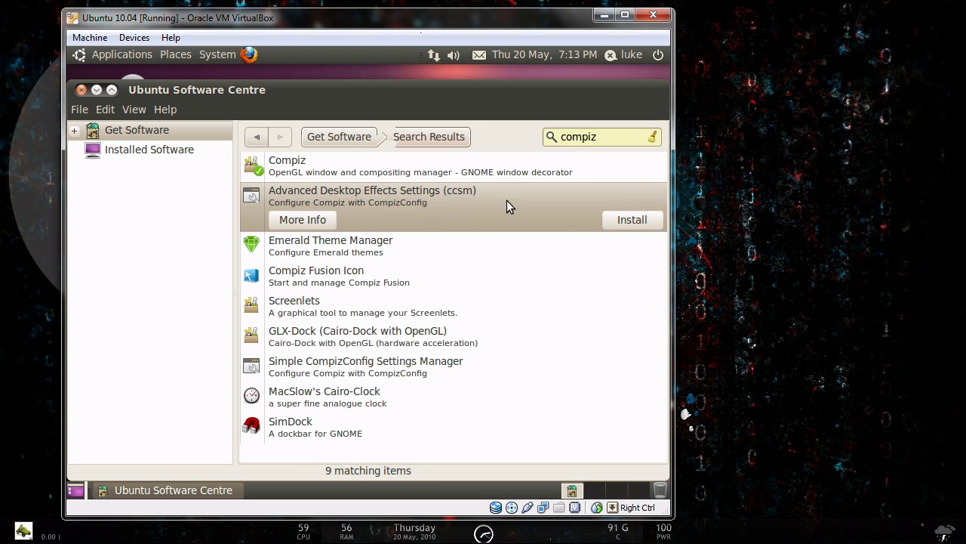
left_click(633, 220)
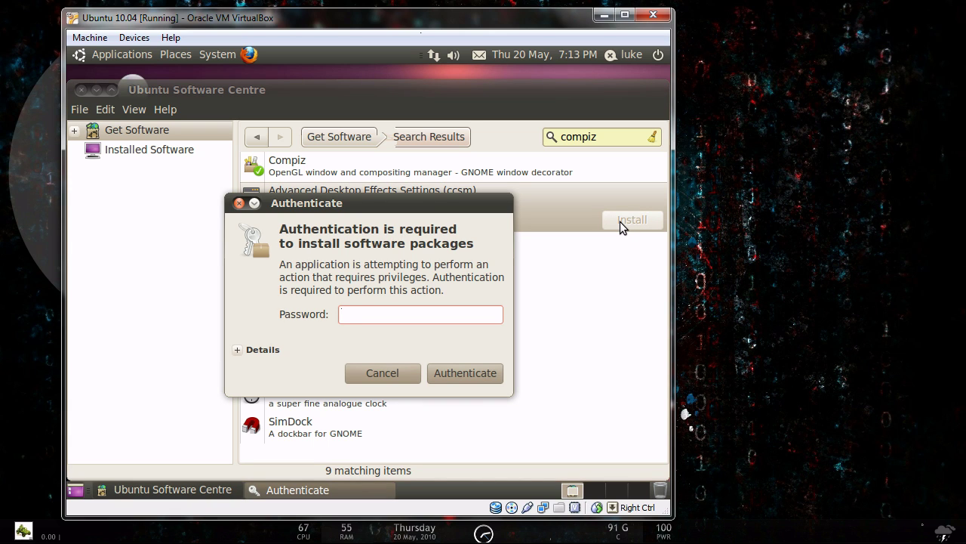
type("●●●●●●●")
key("Return")
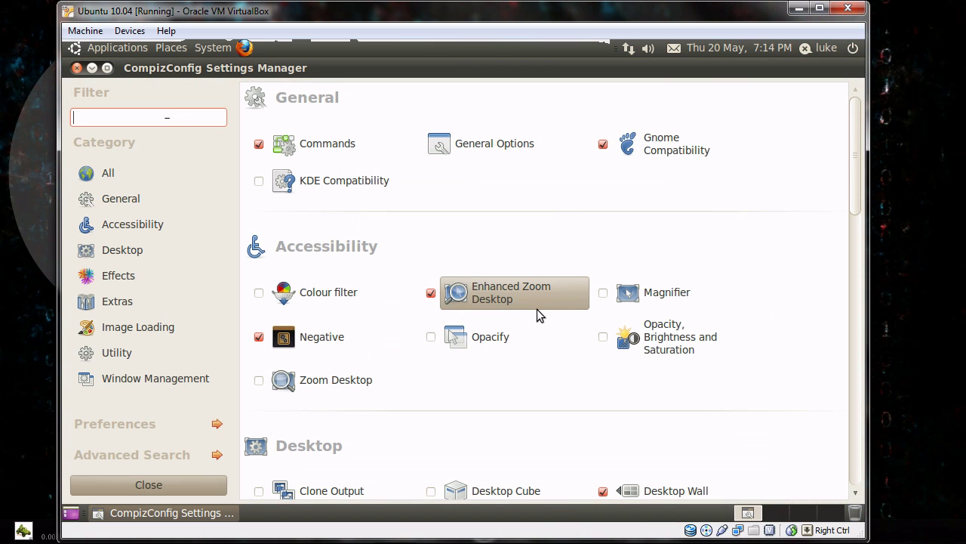
Enable Wobbly Windows, disabling the conflicting Snapping Windows plugin.
scroll(366, 274, "down", 5)
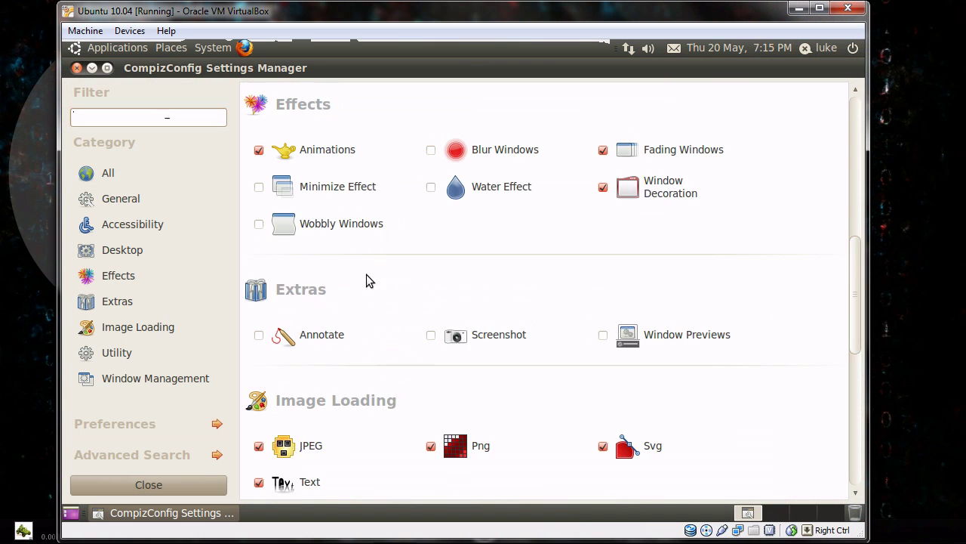
left_click(261, 224)
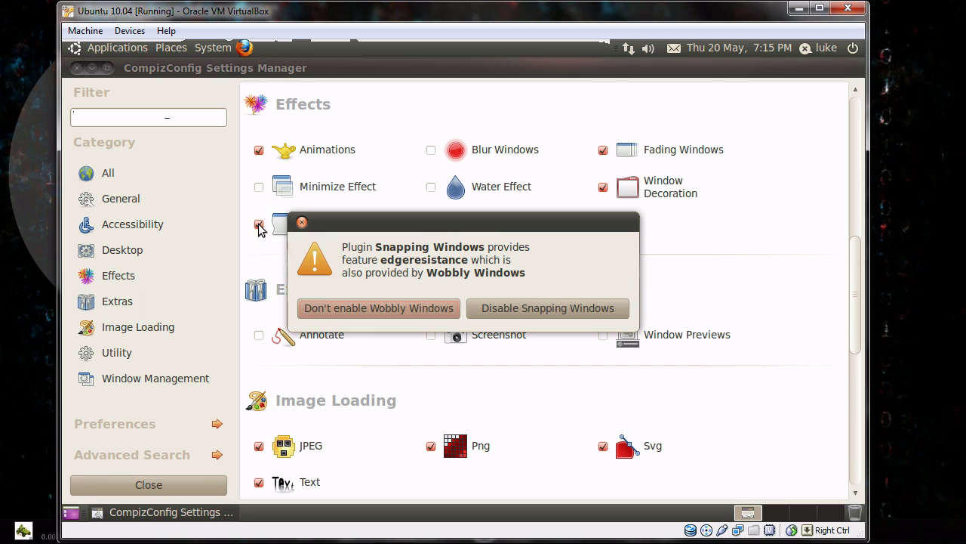
left_click(516, 306)
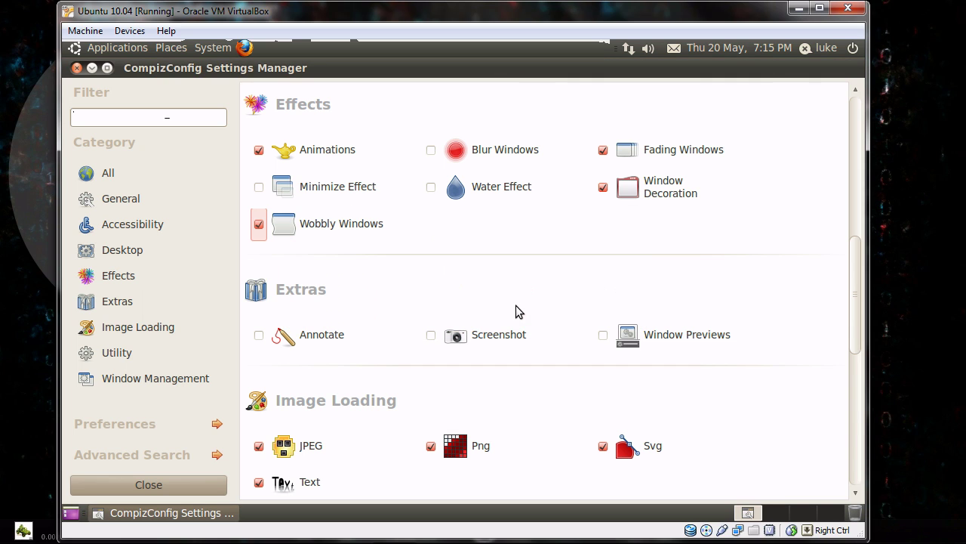
Enable Water Effect, view its settings, and trigger rain ripples with Ctrl+Super.
left_click(432, 188)
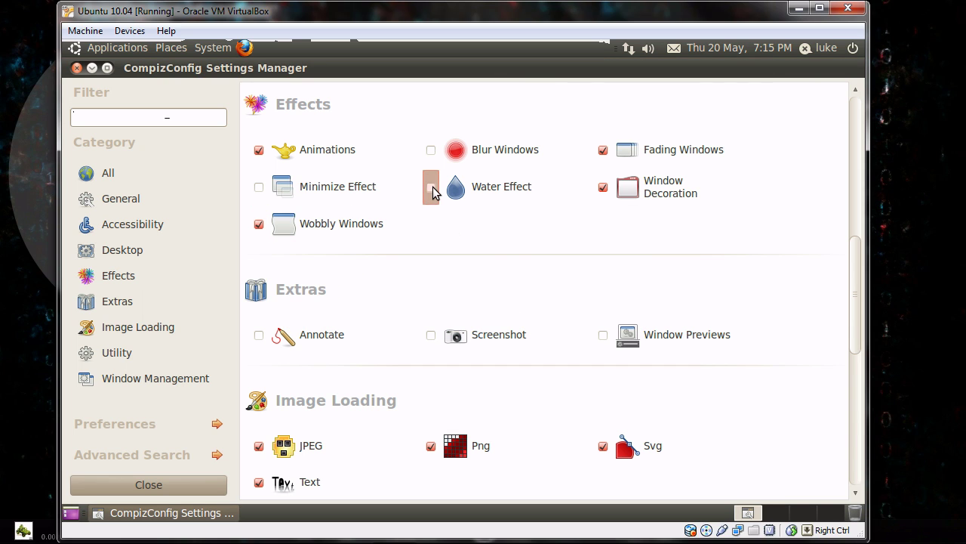
left_click(492, 188)
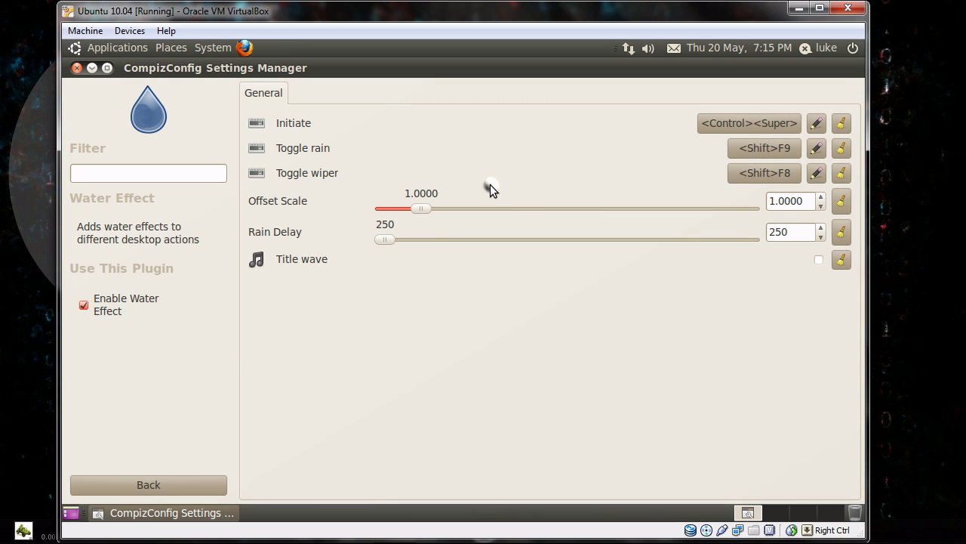
key("ctrl+super")
key("shift+F9")
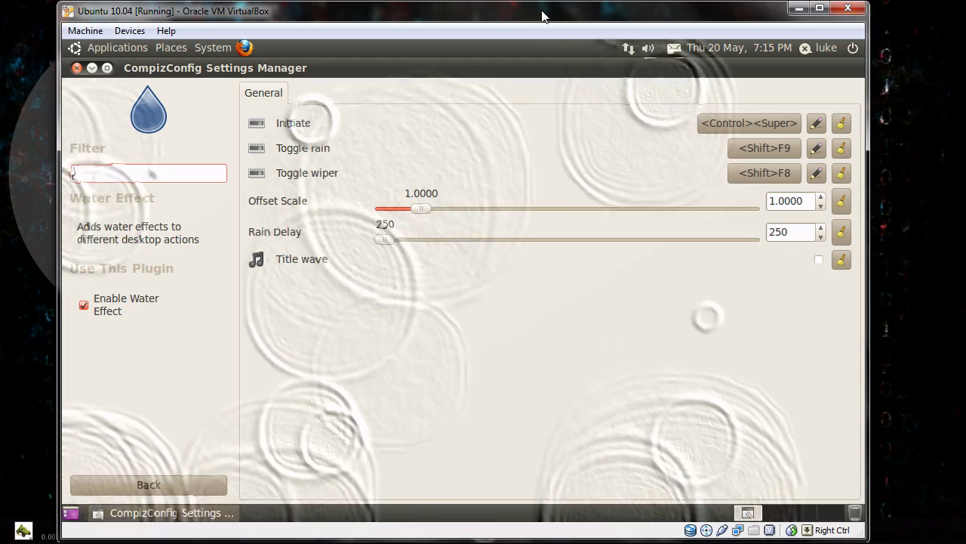
left_click_drag(541, 13, 547, 13)
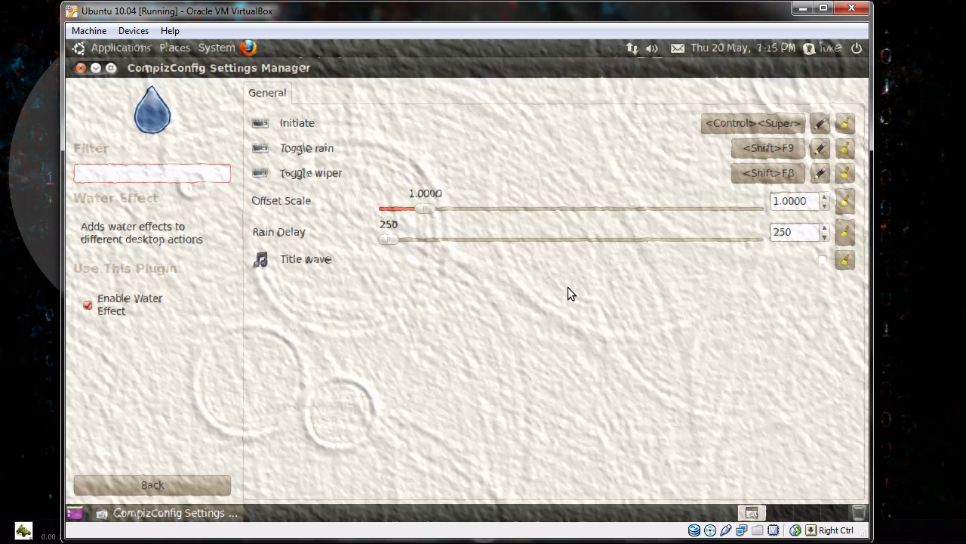
key("shift+F8")
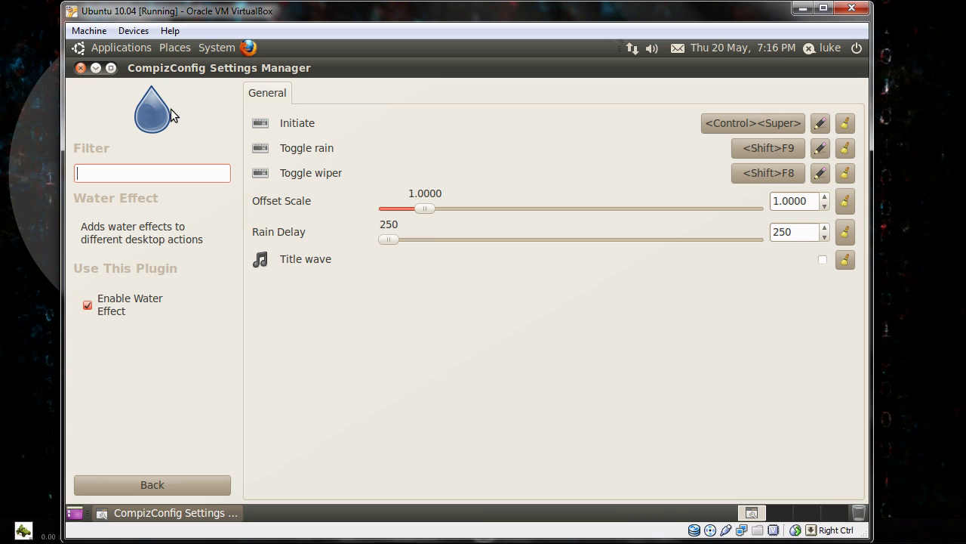
Restore CompizConfig to a floating window, move it, and rotate the cube between workspaces with Ctrl+Alt+Right.
left_click(111, 68)
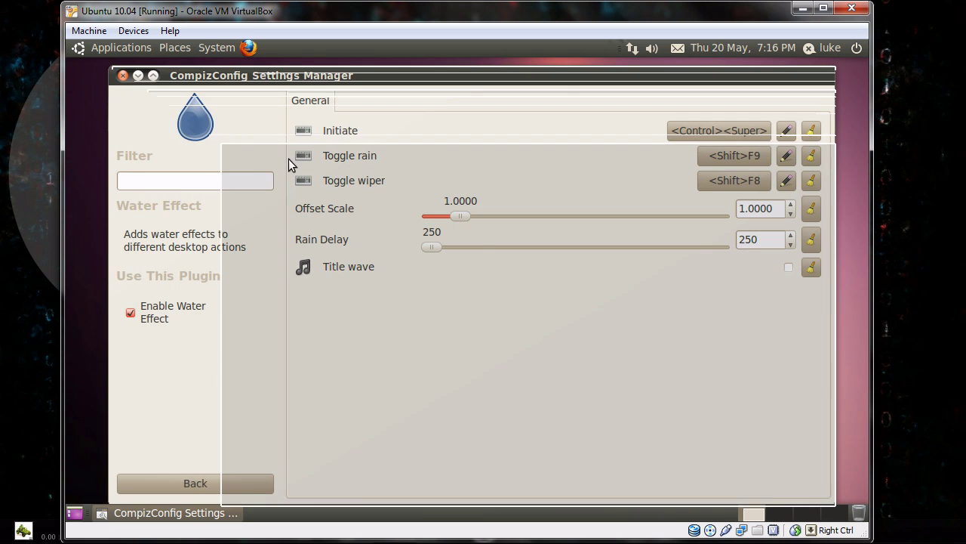
left_click_drag(285, 76, 420, 102)
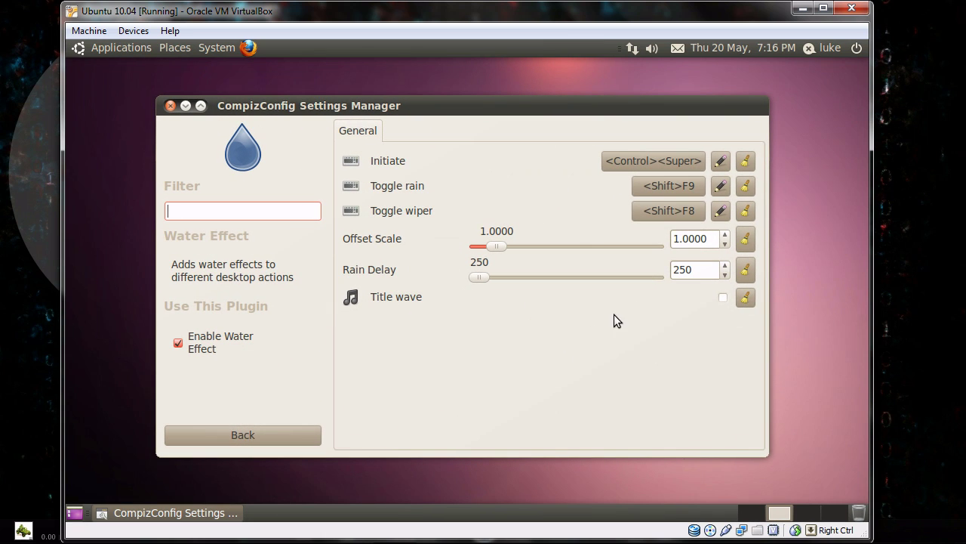
left_click(753, 514)
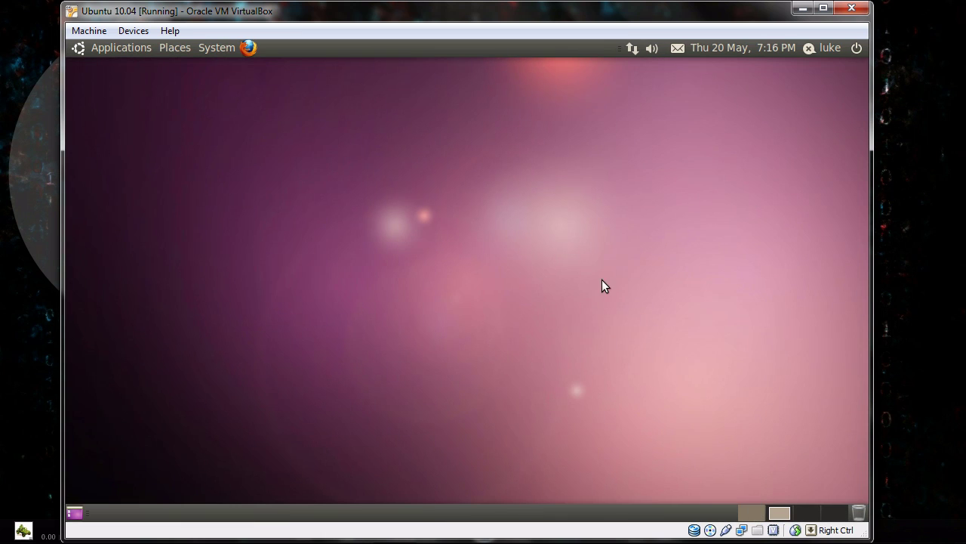
key("ctrl+alt+Right")
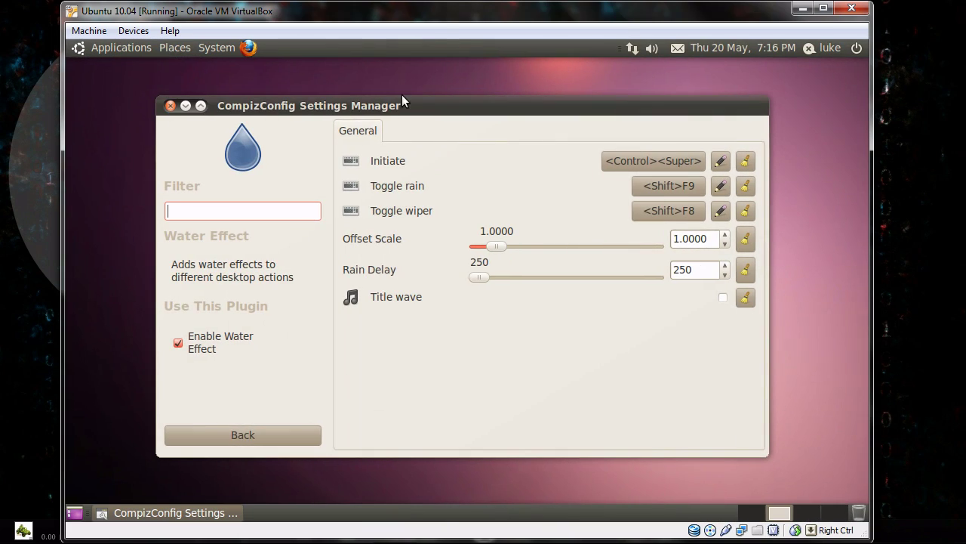
left_click_drag(404, 111, 412, 145)
Go back to the plugin list and view the Expo plugin's settings.
left_click(278, 464)
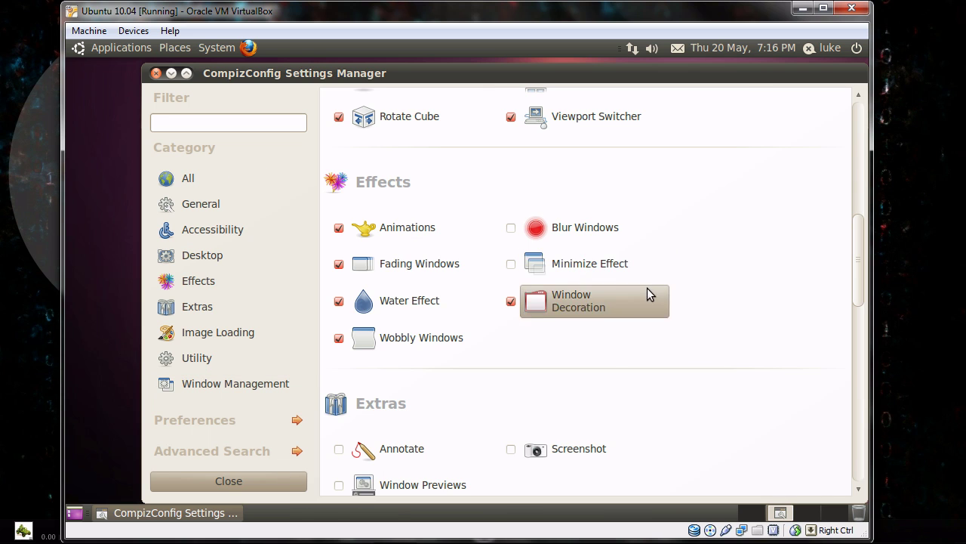
scroll(757, 361, "up", 3)
scroll(756, 358, "up", 5)
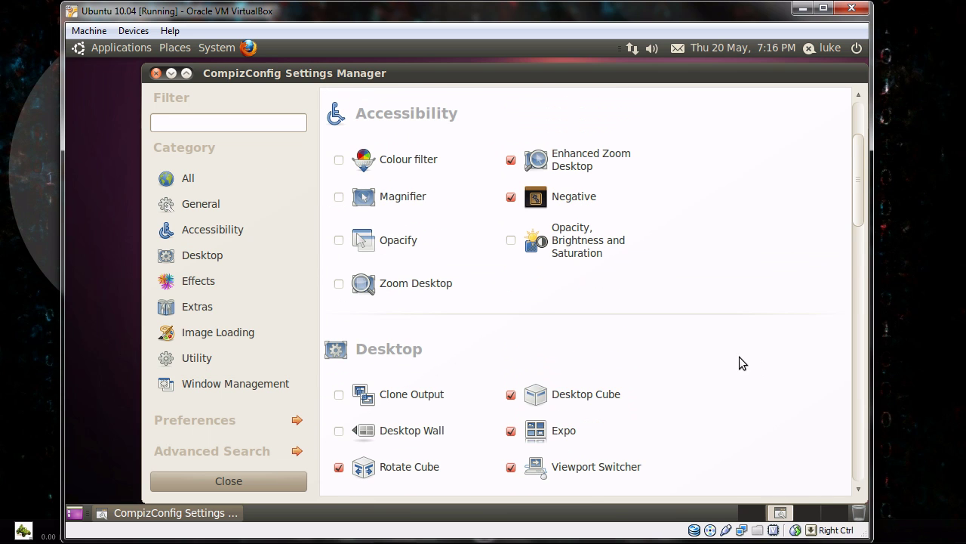
left_click(590, 434)
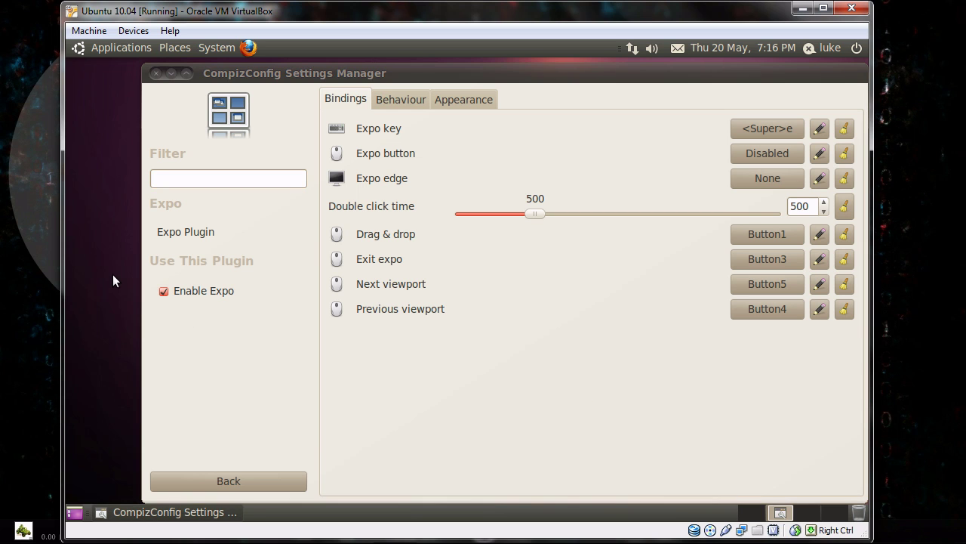
Move the CompizConfig window to the second workspace in Expo (Super+E) and restore it smaller.
key("super+e")
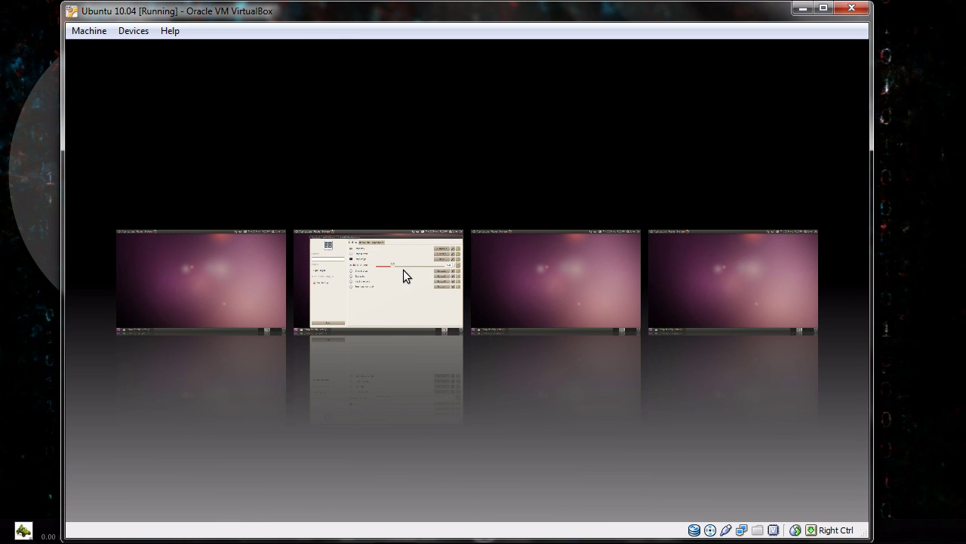
left_click_drag(403, 273, 659, 260)
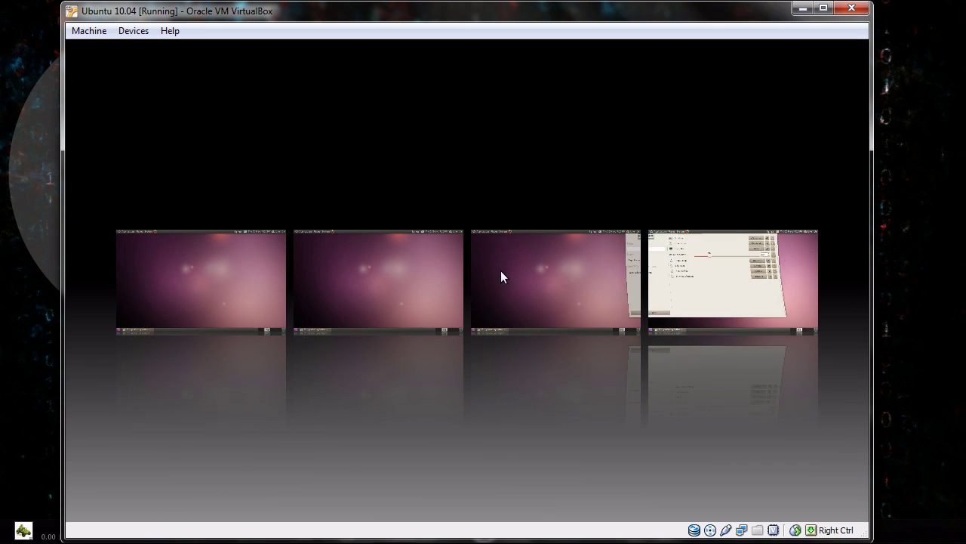
left_click_drag(500, 277, 387, 270)
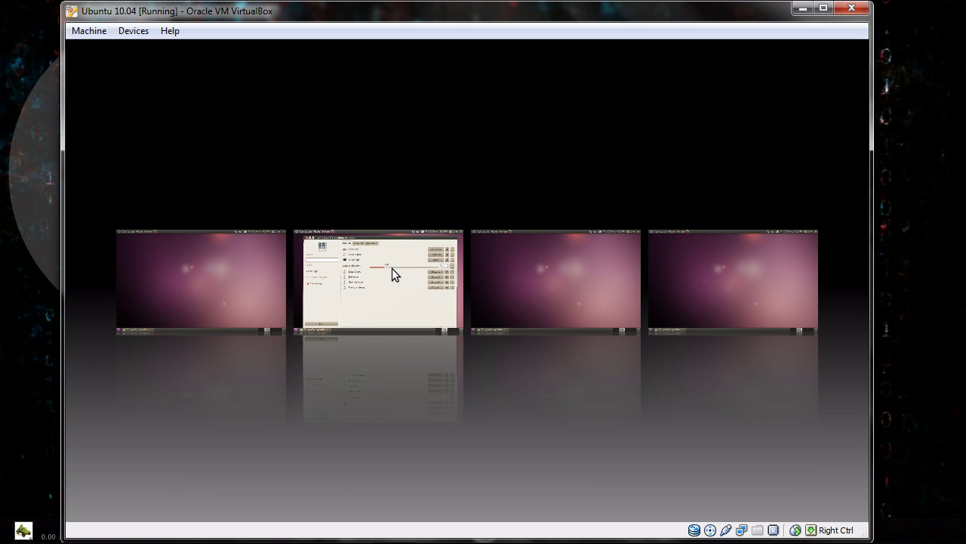
double_click(391, 268)
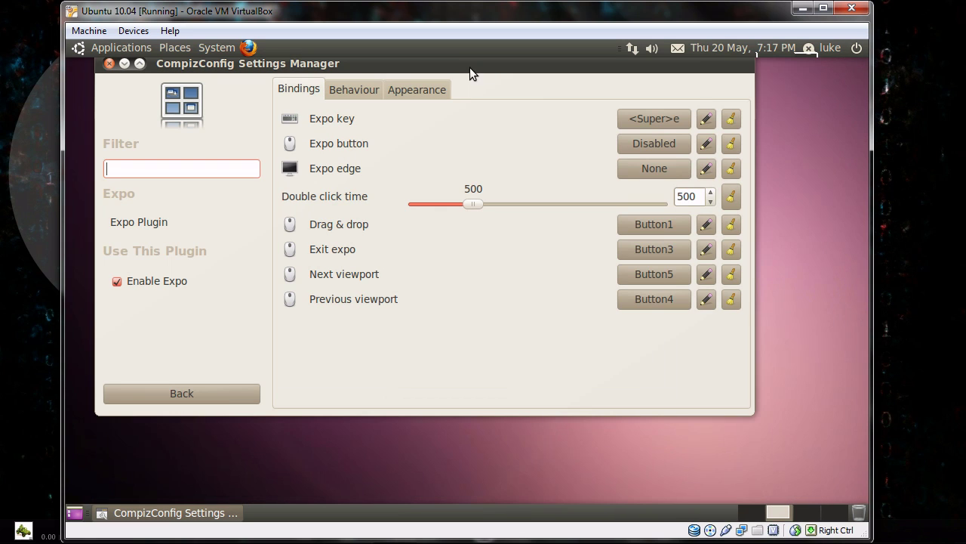
double_click(470, 67)
Open the Home Folder, move it to a different workspace in Expo, and switch between both workspaces.
left_click(174, 48)
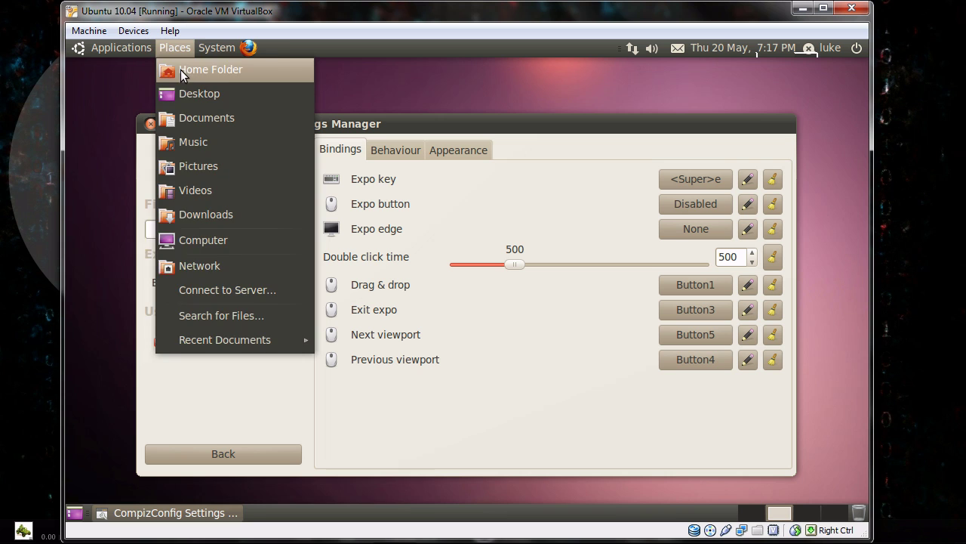
left_click(180, 69)
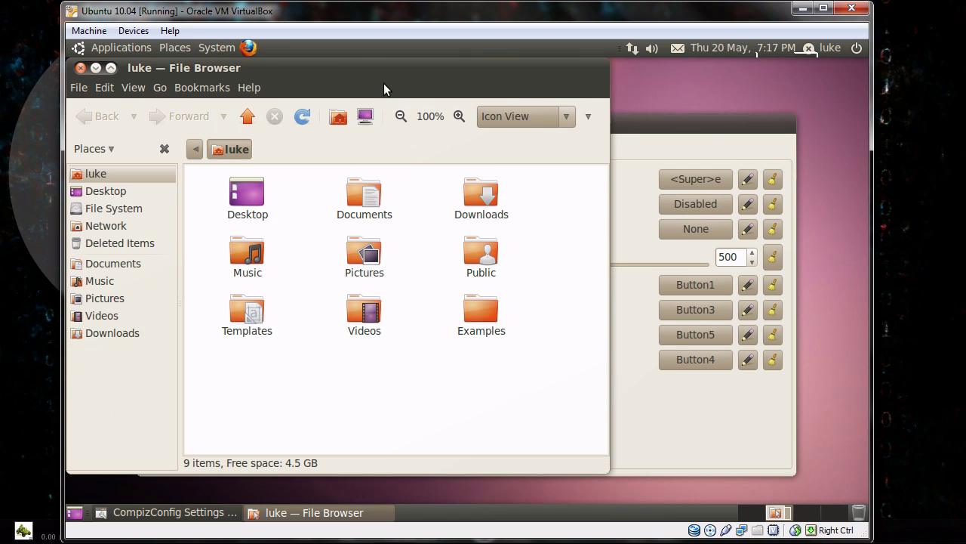
left_click_drag(388, 86, 478, 75)
key("super+e")
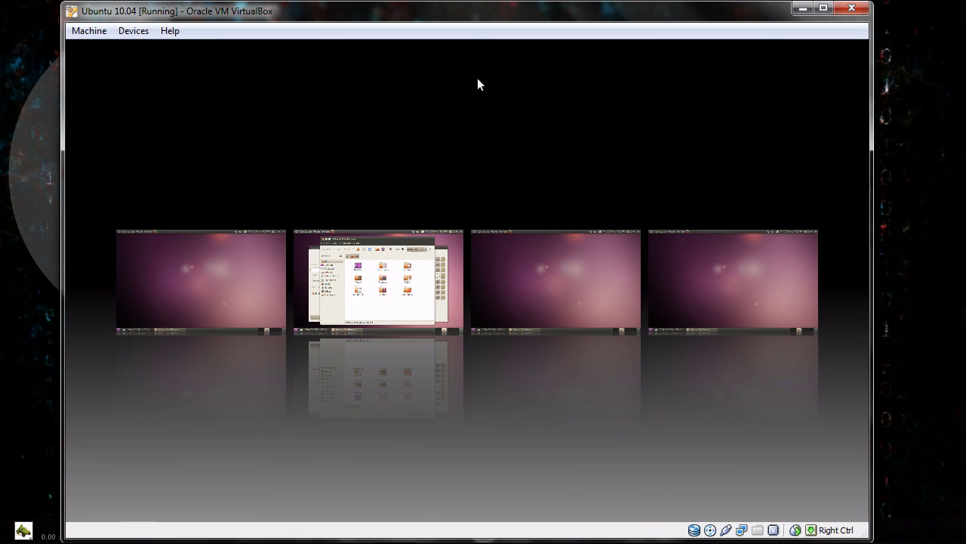
left_click_drag(382, 277, 204, 283)
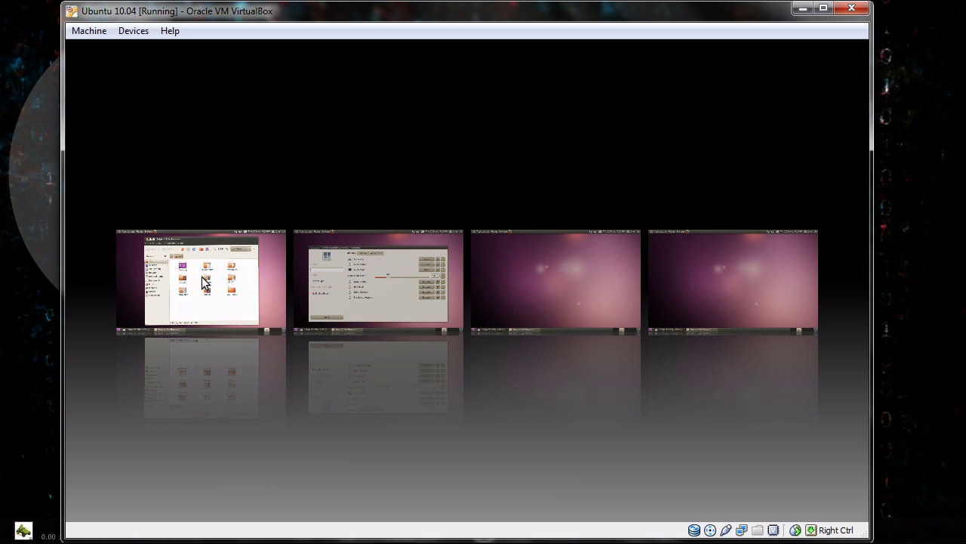
left_click(773, 260)
key("ctrl+alt+Left")
key("ctrl+alt+Left")
key("ctrl+alt+Left")
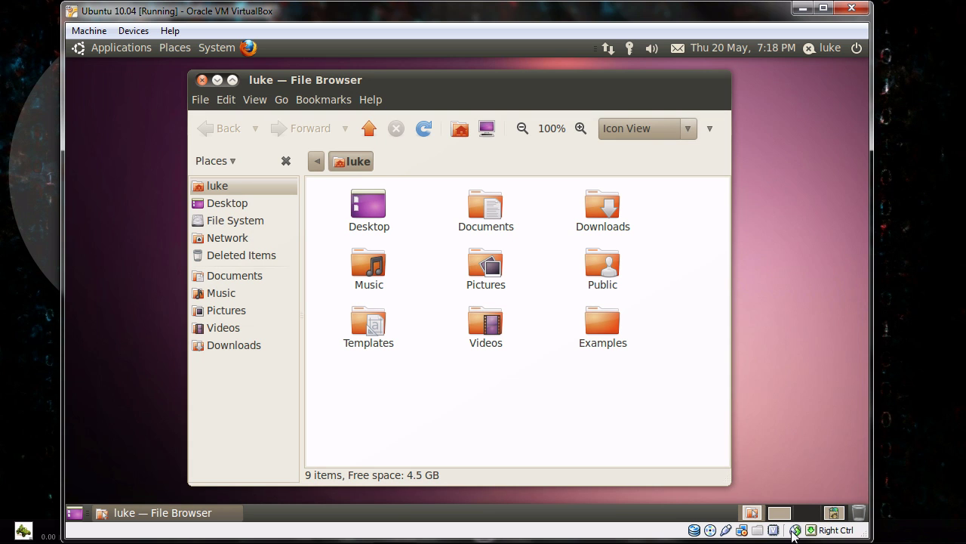
key("ctrl+alt+Right")
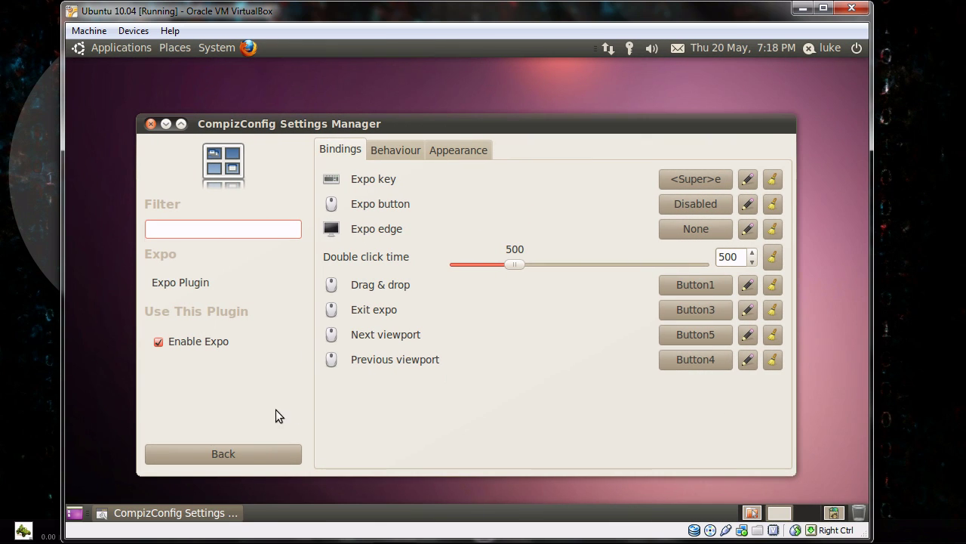
Enable Ring Switcher, test it with Super+Tab, and edit the <Alt><Super>Tab Next Window (All Workspaces) binding.
left_click(249, 453)
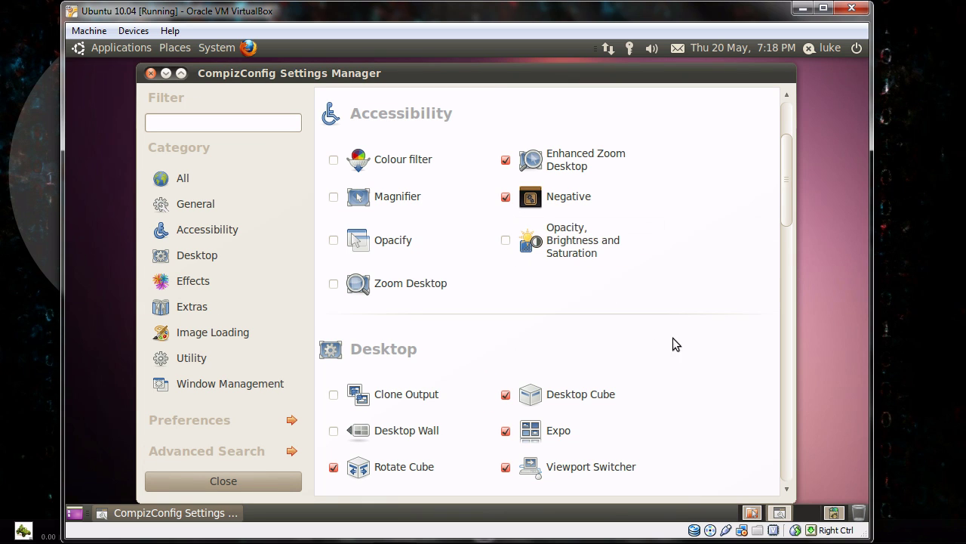
left_click(181, 73)
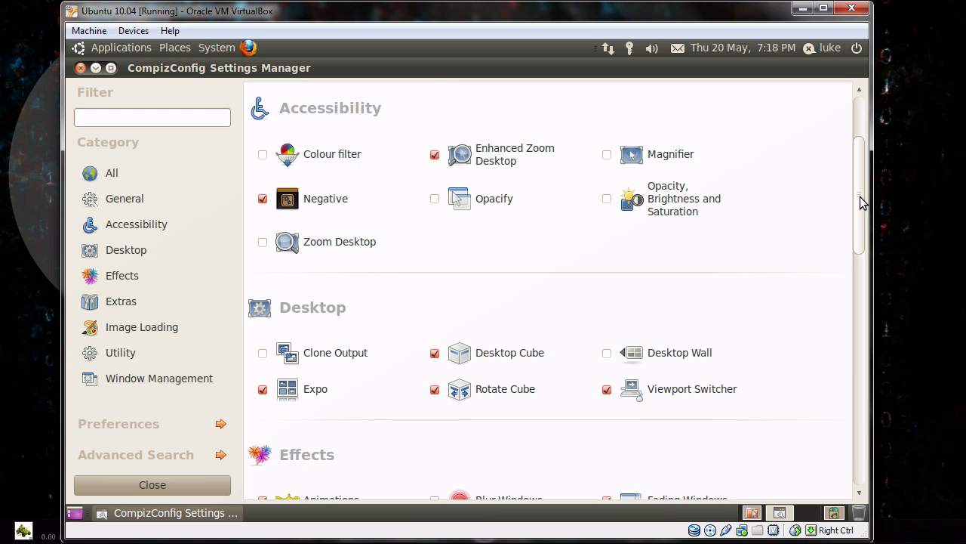
left_click_drag(863, 202, 877, 432)
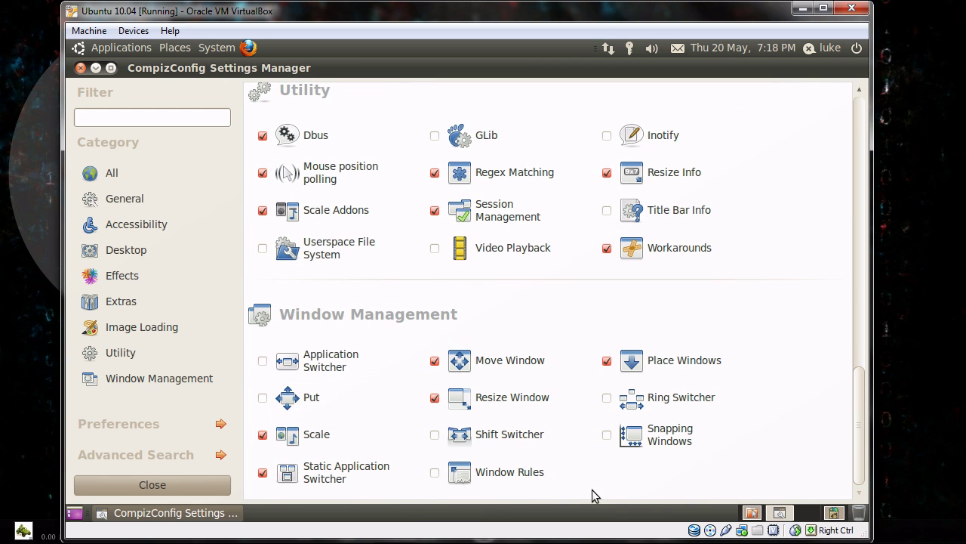
left_click(677, 400)
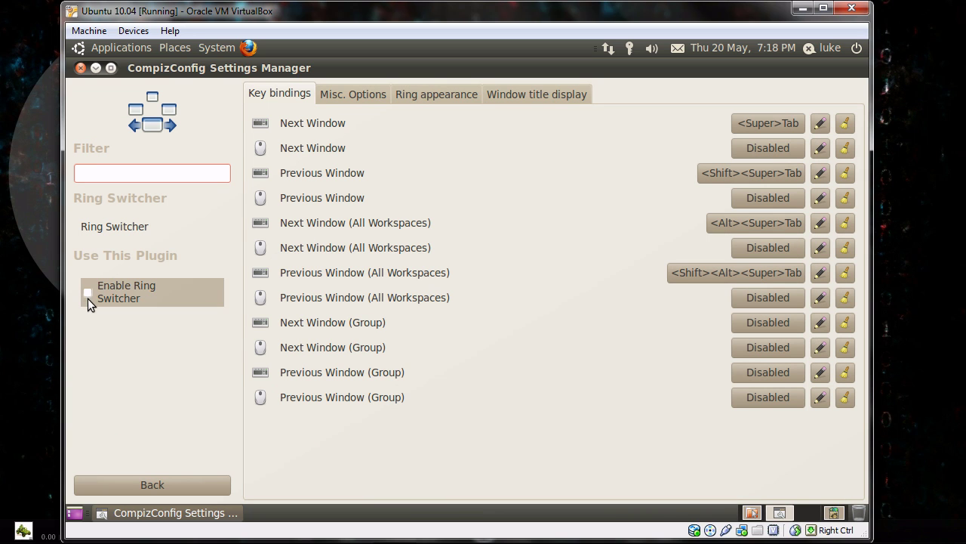
left_click(86, 291)
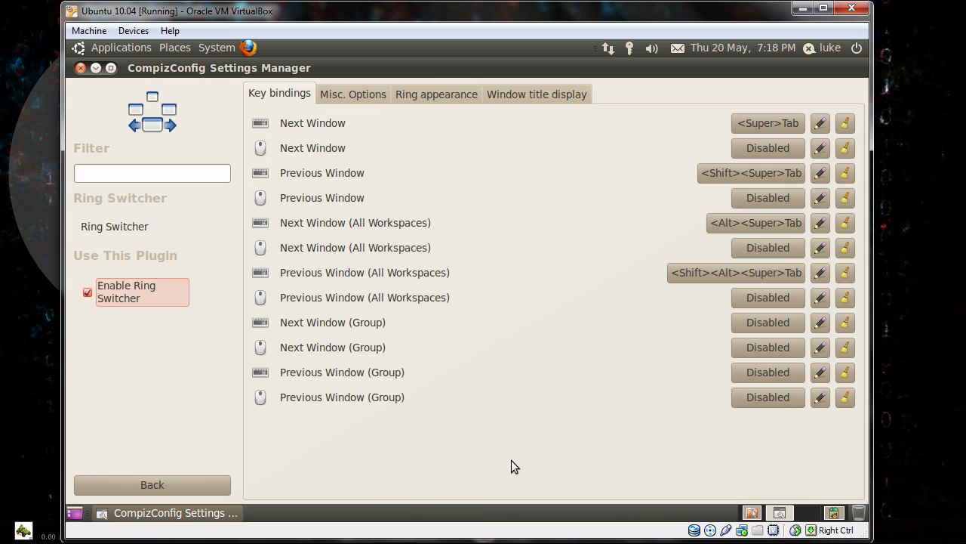
key("super+Tab")
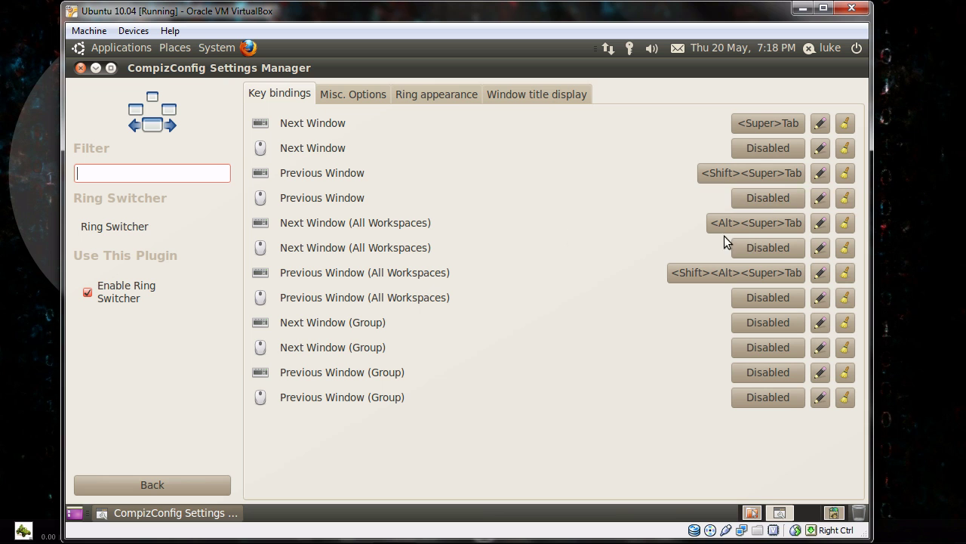
left_click(763, 224)
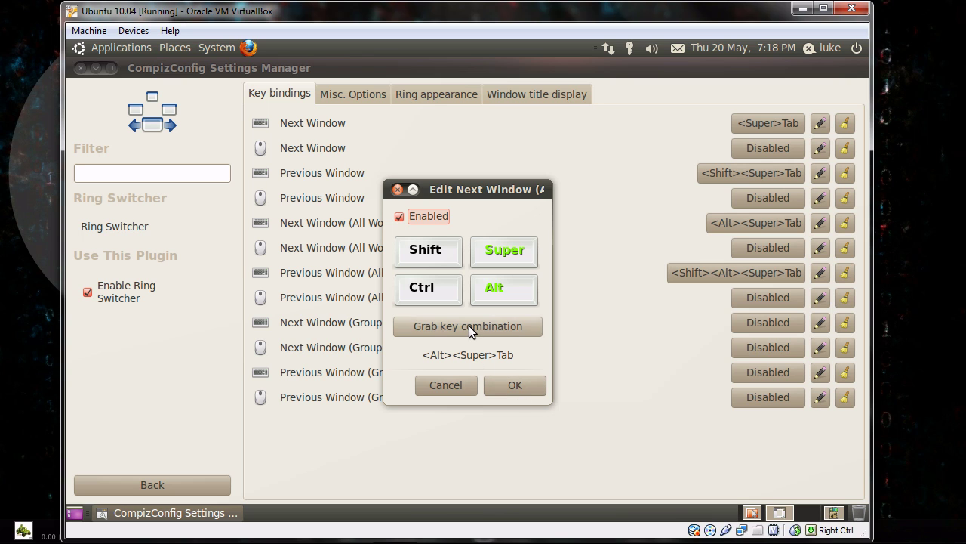
Rebind Next Window (All Workspaces) to <Super>Tab, disabling the conflicting Next Window binding.
left_click(469, 325)
key("super+Tab")
left_click(519, 390)
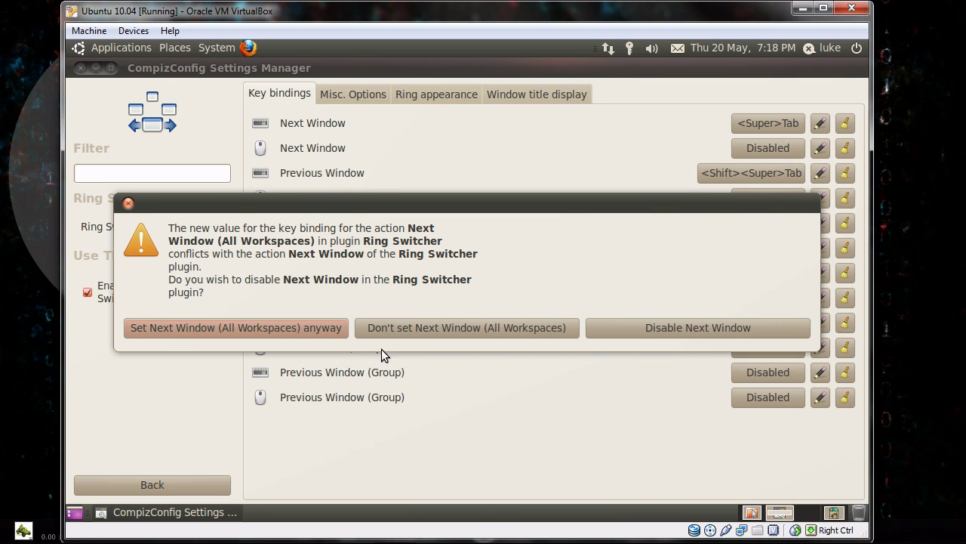
left_click(698, 325)
Cycle windows with the ring switcher (Super+Tab, Super+Shift+Tab) and wobble the file browser.
key("super+Tab")
key("super+Tab")
key("super+Tab")
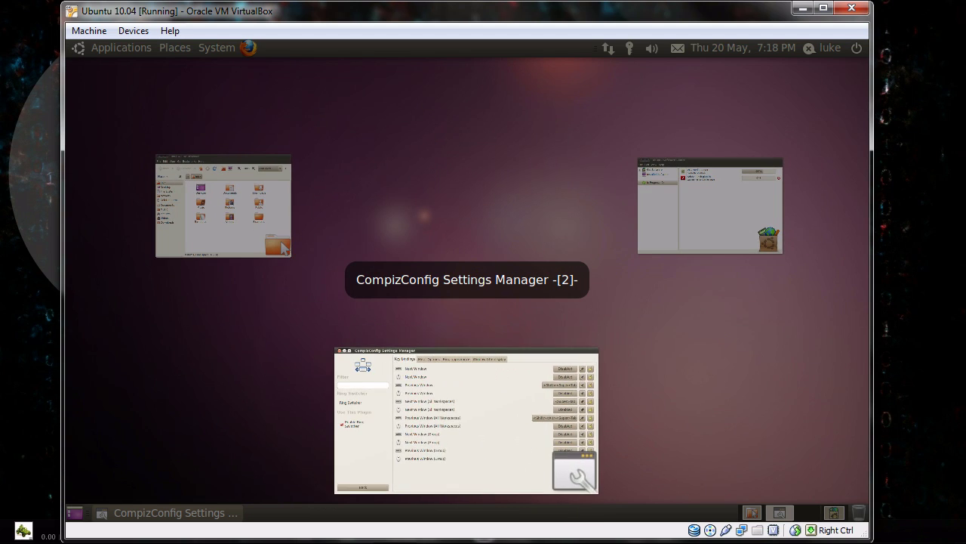
key("super+shift+Tab")
key("super+Tab")
key("super+Tab")
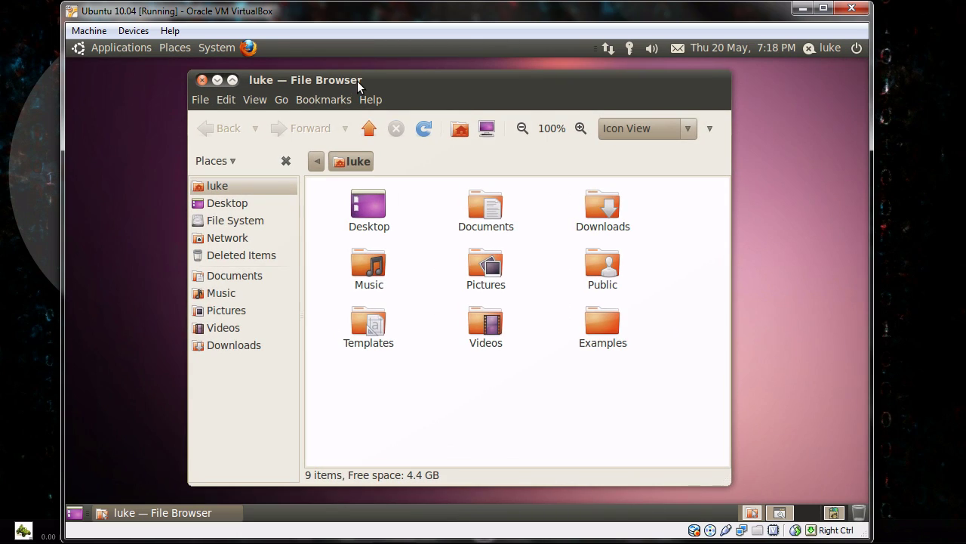
mouse_move(357, 80)
left_mouse_down()
mouse_move(455, 81)
mouse_move(356, 80)
left_mouse_up()
key("super+Tab")
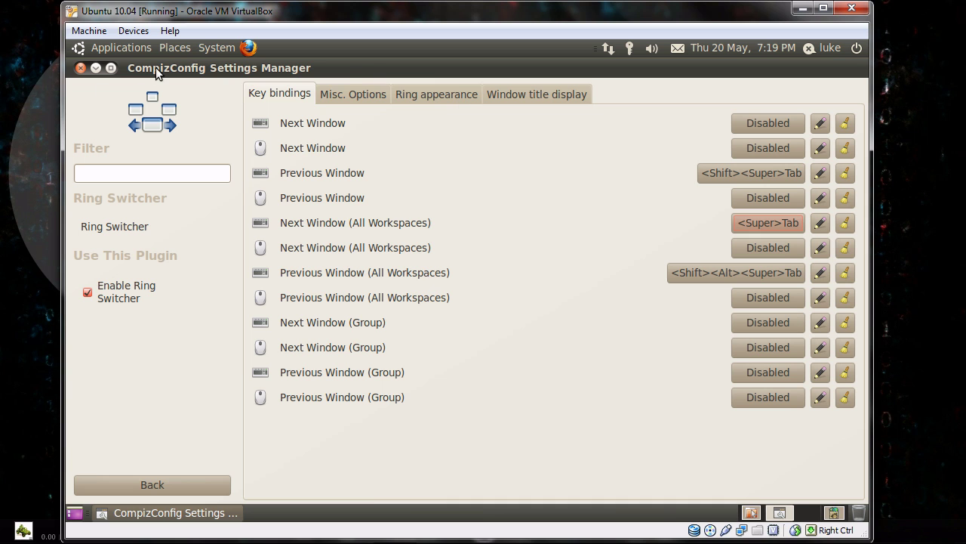
Move the CompizConfig window to Workspace 3 via its title-bar menu.
right_click(157, 73)
mouse_move(282, 267)
left_click(377, 302)
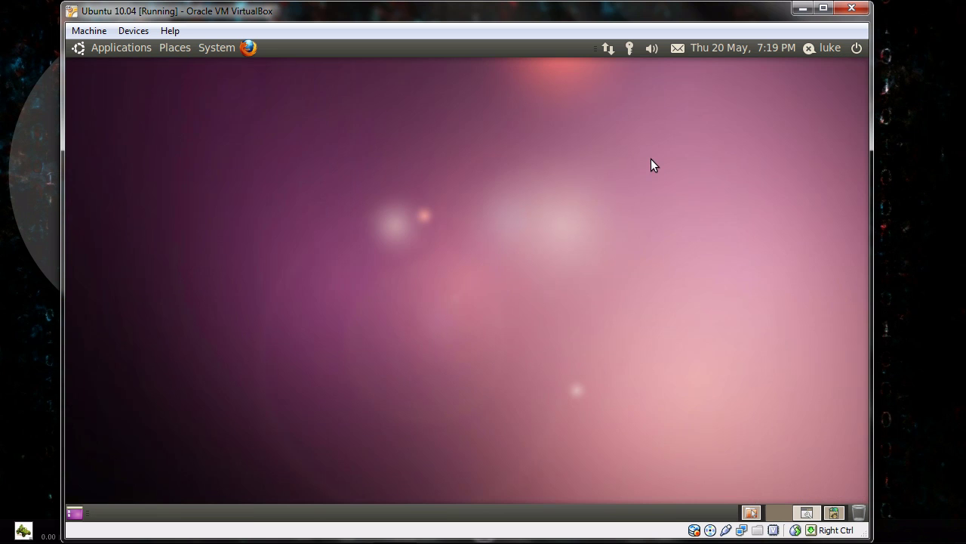
scroll(764, 515, "down", 2)
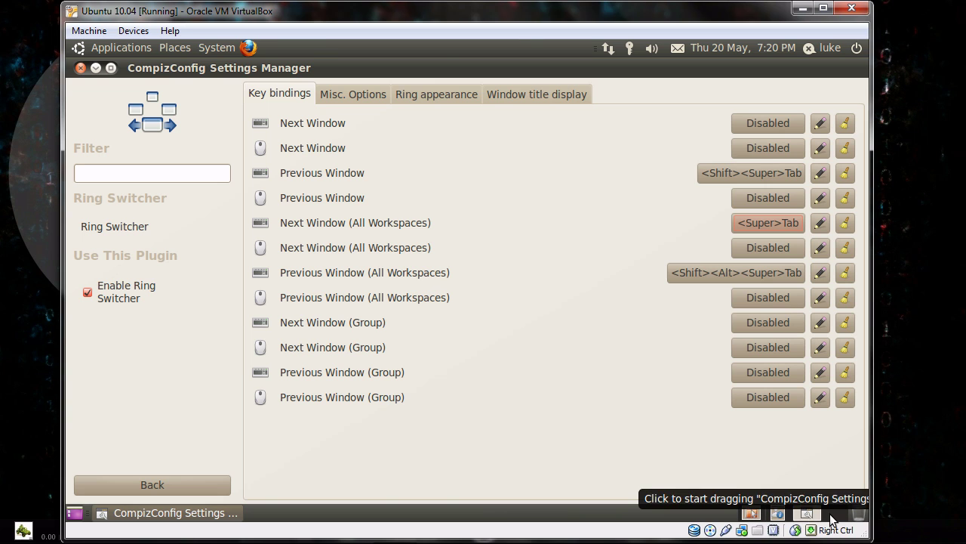
Switch workspace with the cube, wobble the file browser, browse the panel menus, then rotate back to CompizConfig.
left_click(776, 507)
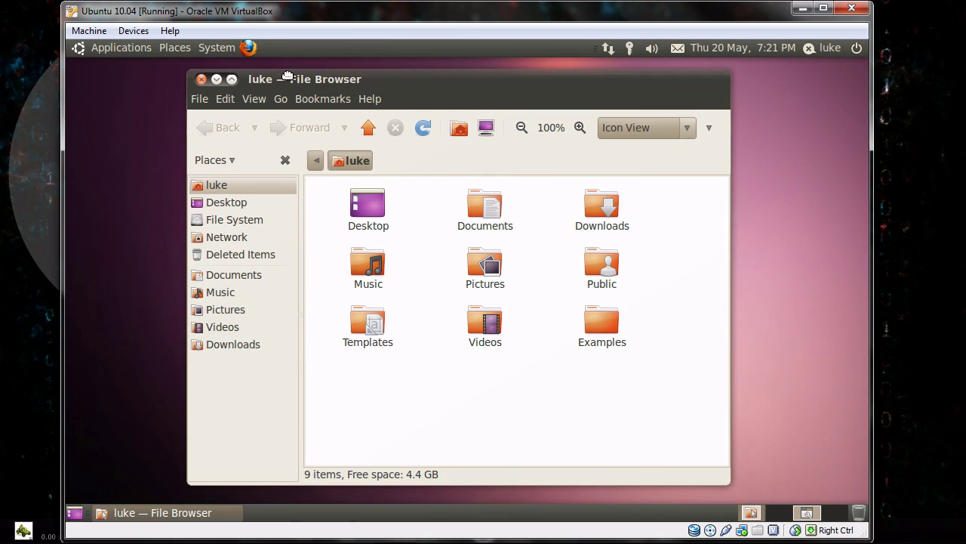
mouse_move(287, 76)
left_mouse_down()
mouse_move(567, 69)
mouse_move(173, 106)
mouse_move(290, 76)
left_mouse_up()
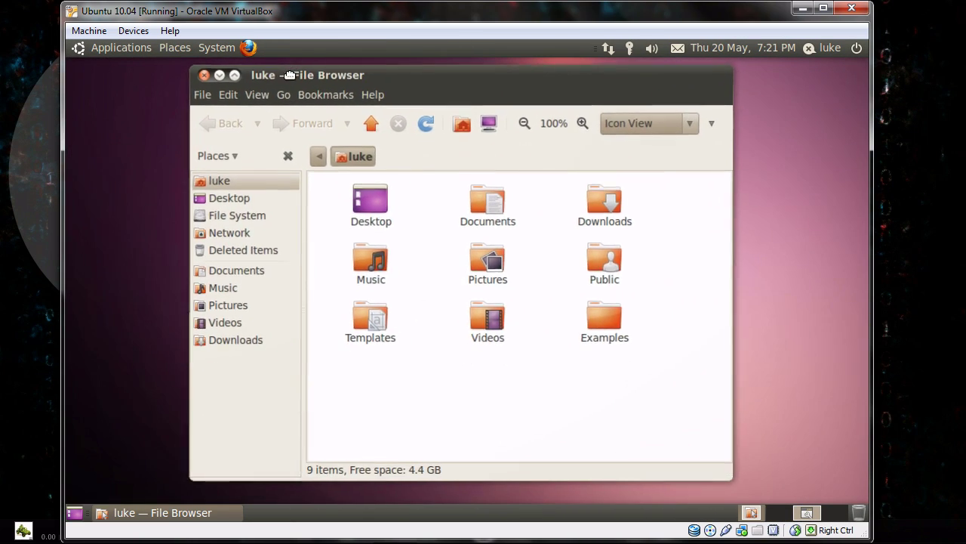
left_click(163, 48)
mouse_move(106, 43)
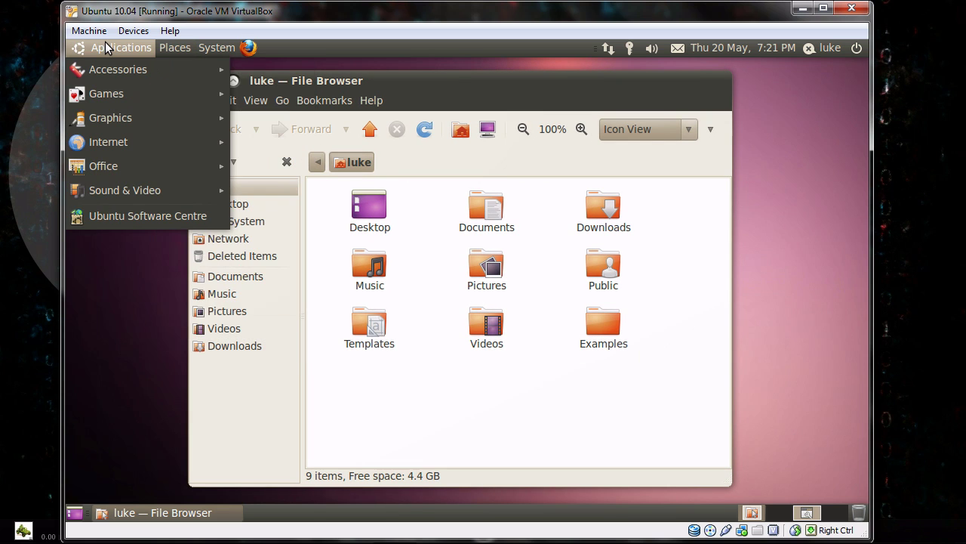
mouse_move(223, 44)
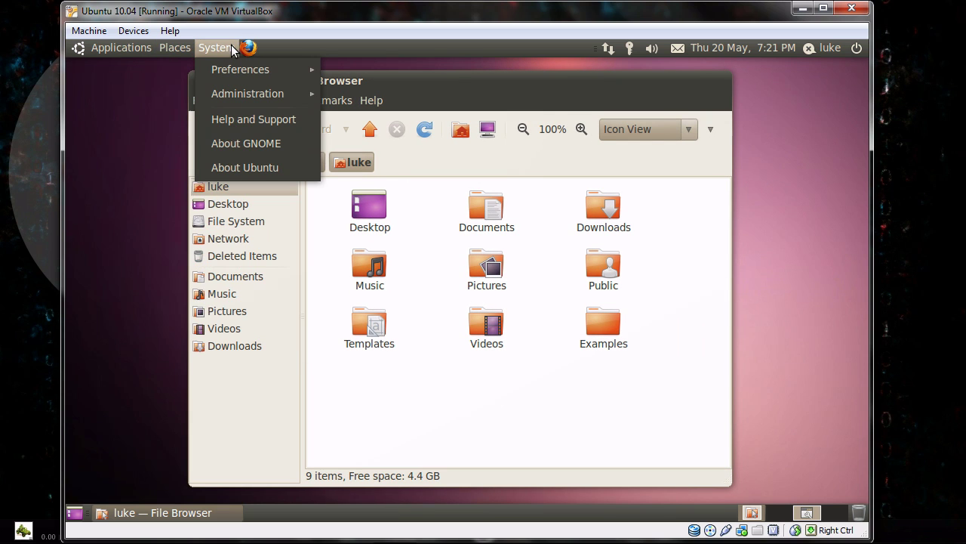
mouse_move(165, 45)
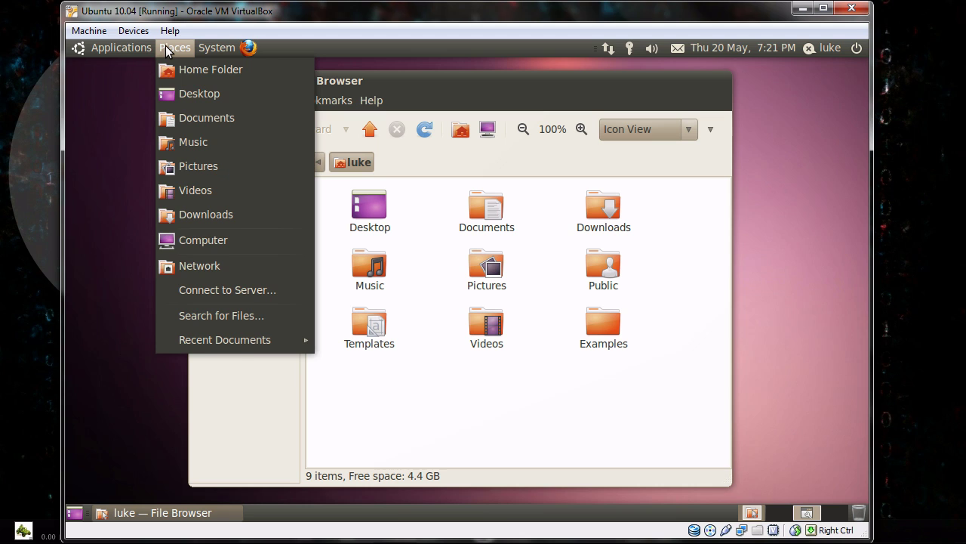
mouse_move(166, 142)
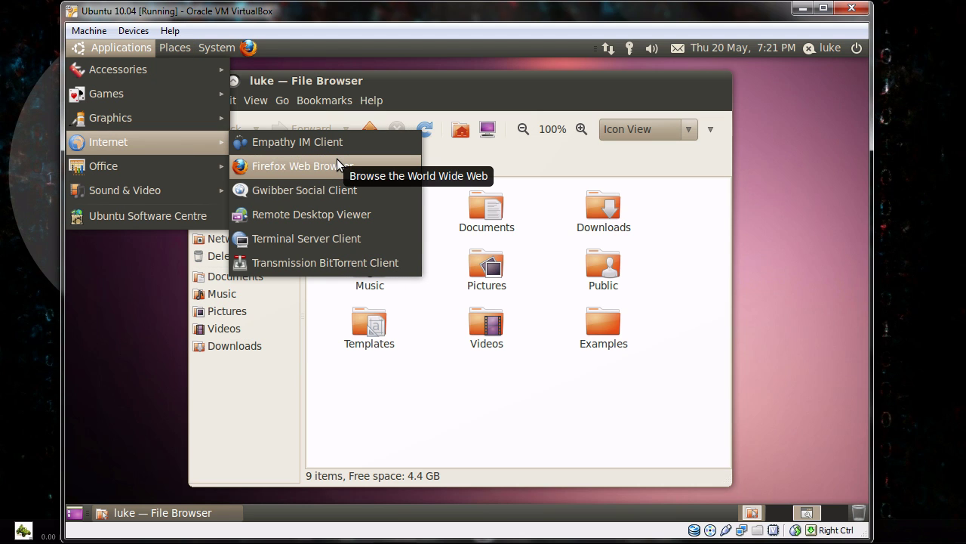
left_click(630, 435)
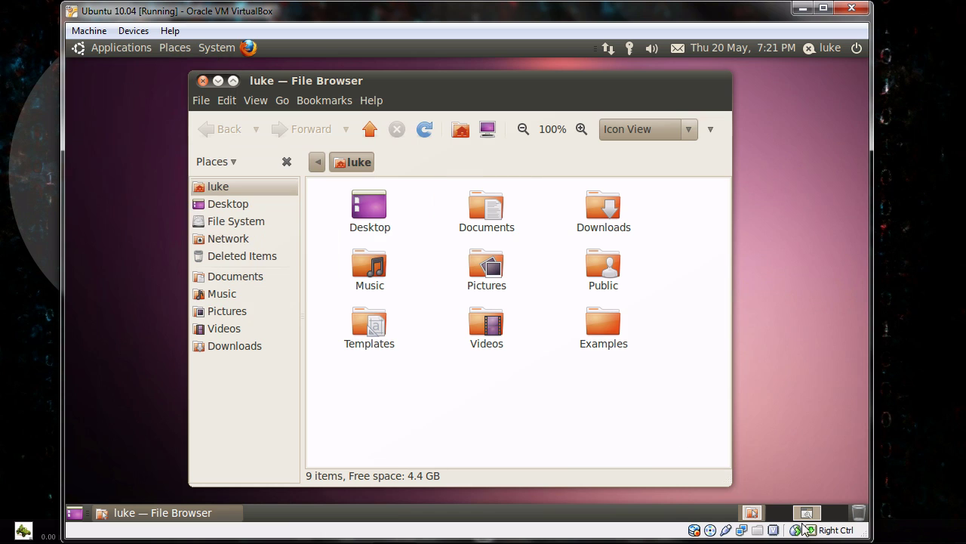
key("ctrl+alt+Right")
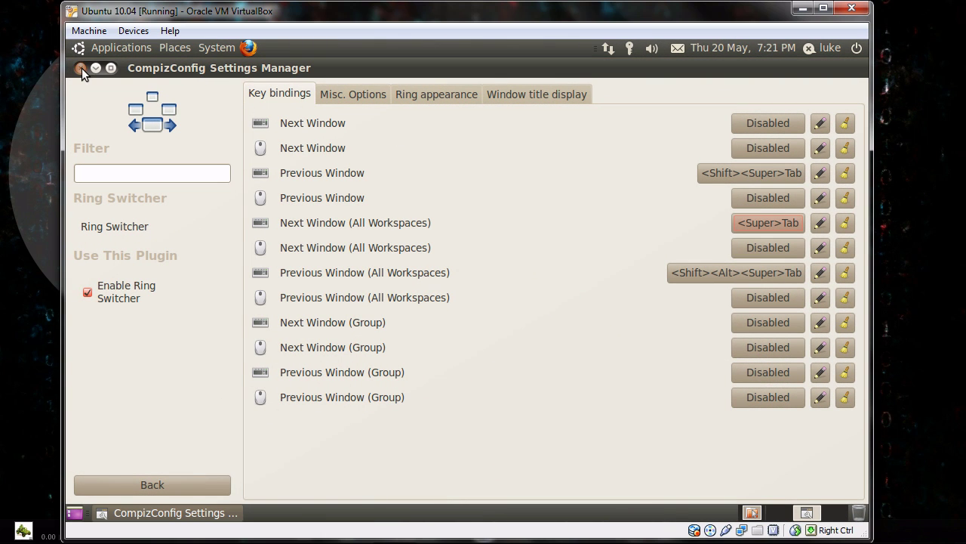
left_click(168, 486)
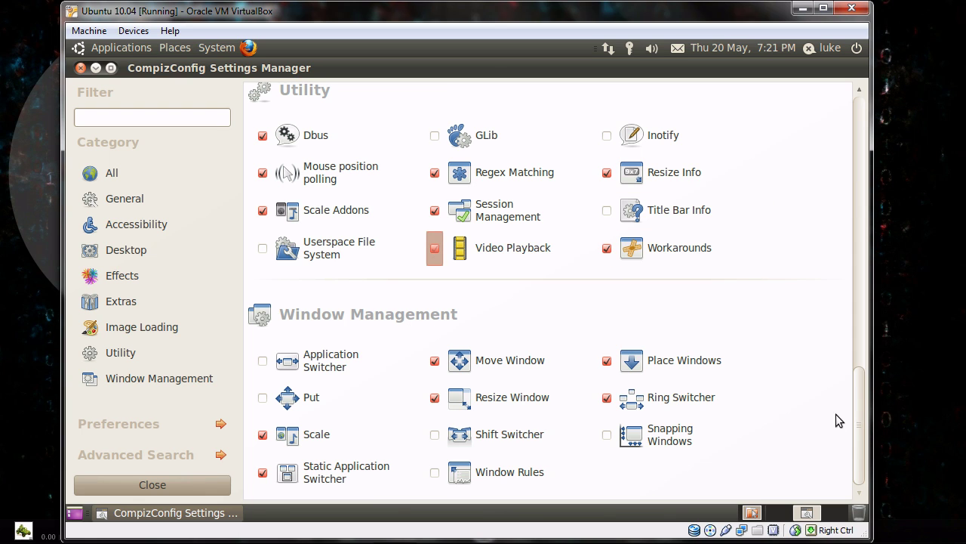
scroll(865, 377, "up", 3)
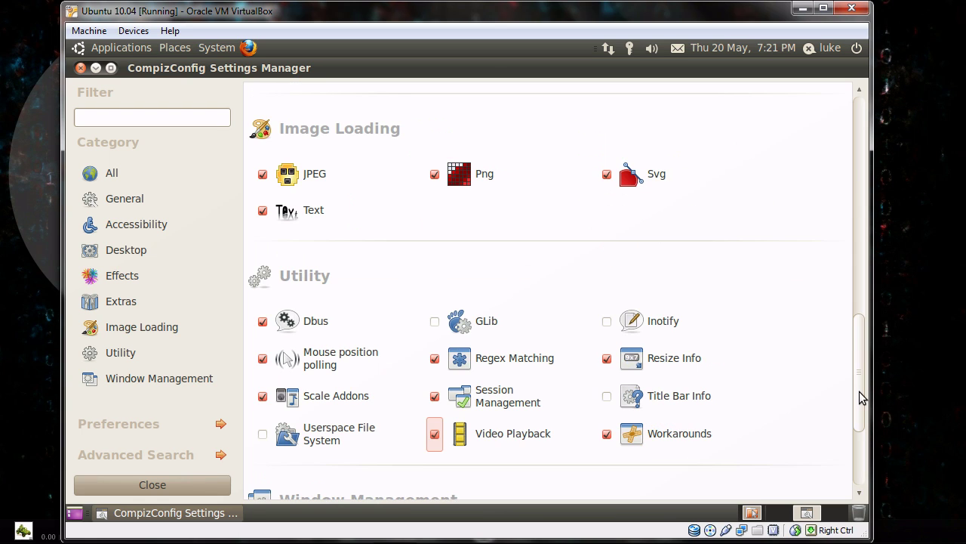
scroll(863, 398, "up", 12)
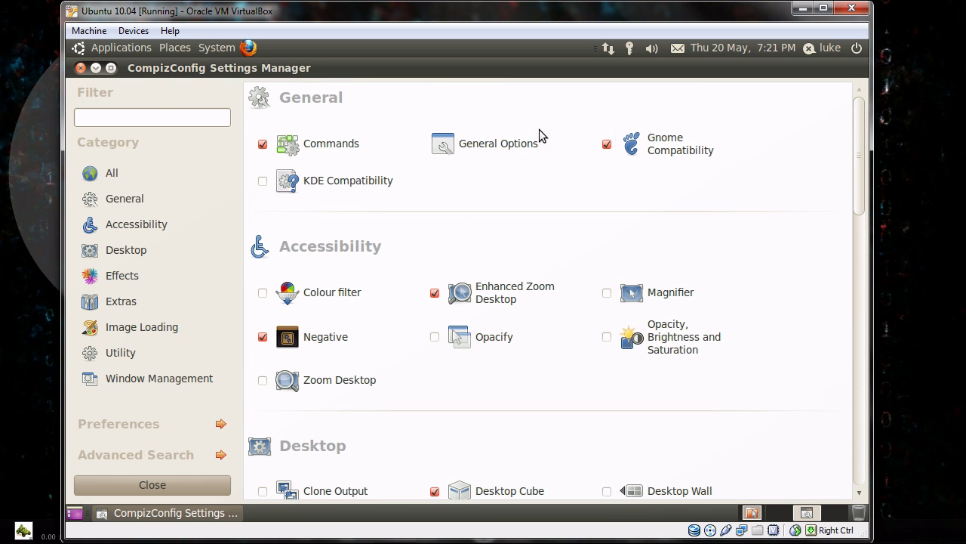
left_click(82, 69)
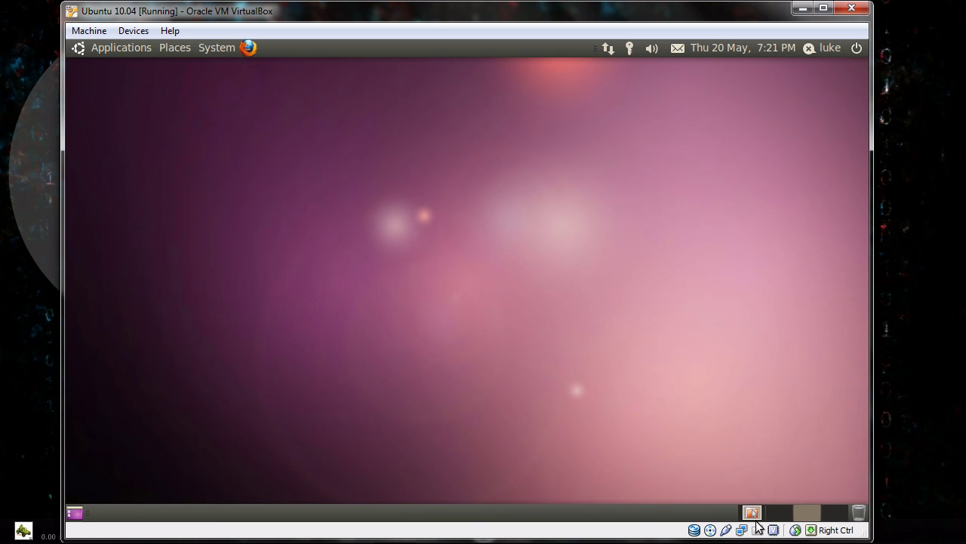
left_click(755, 516)
Close the File Browser, spin the cube, then reopen Home Folder, drag it across cube faces, and close it.
left_click(200, 80)
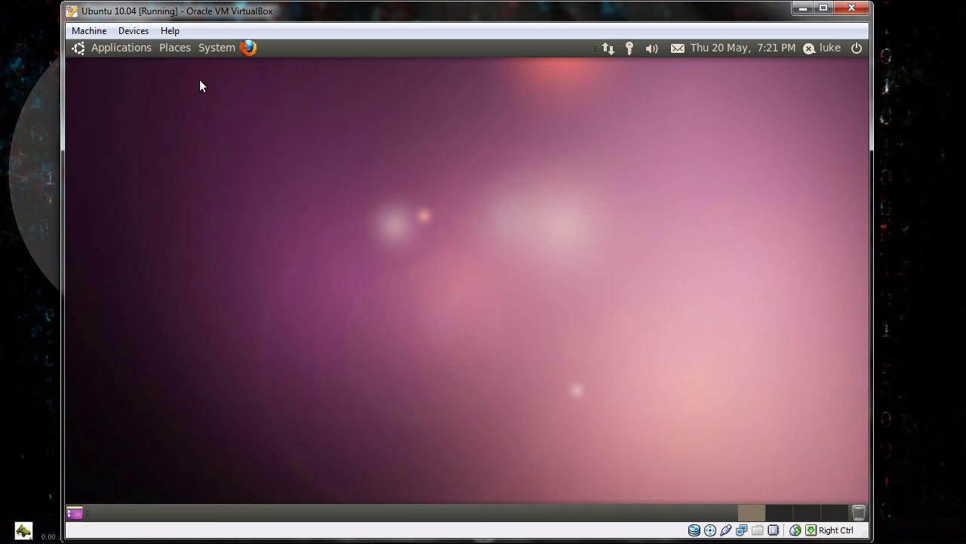
left_click_drag(706, 154, 650, 196)
left_click(176, 49)
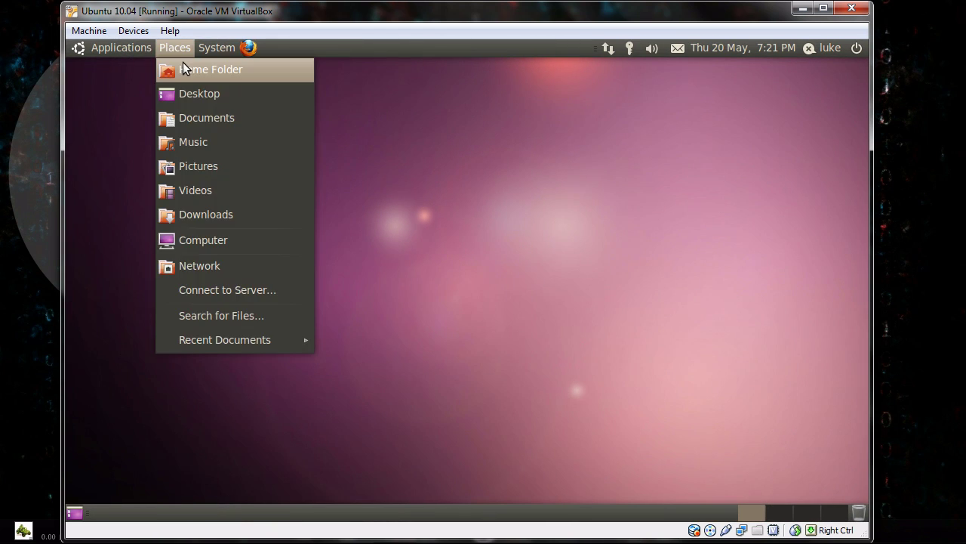
left_click(184, 64)
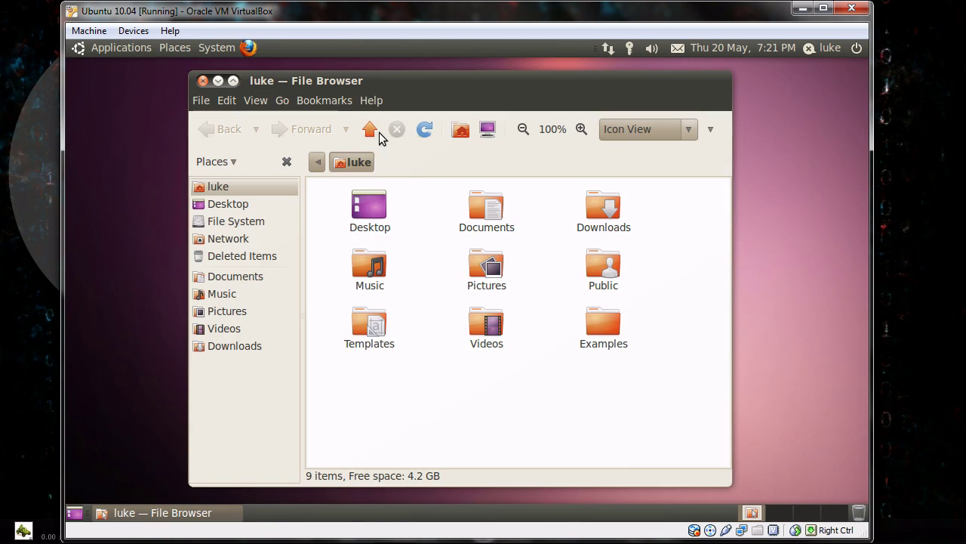
left_click_drag(272, 80, 717, 82)
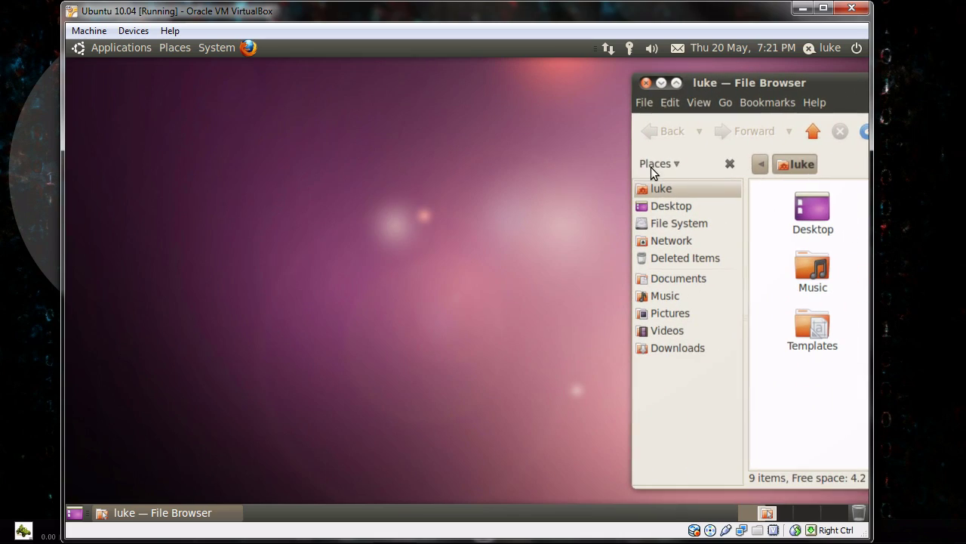
key("ctrl+alt+Right")
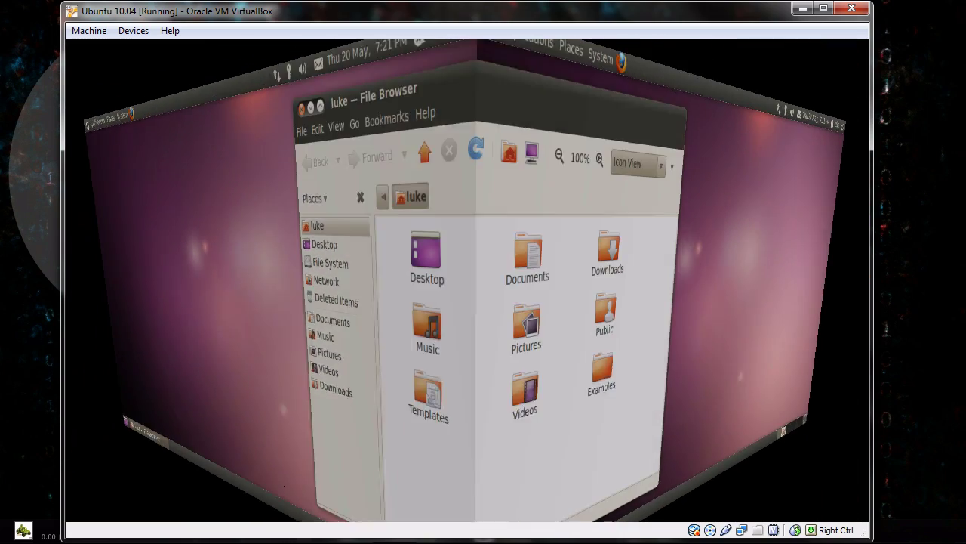
key("ctrl+alt+Left")
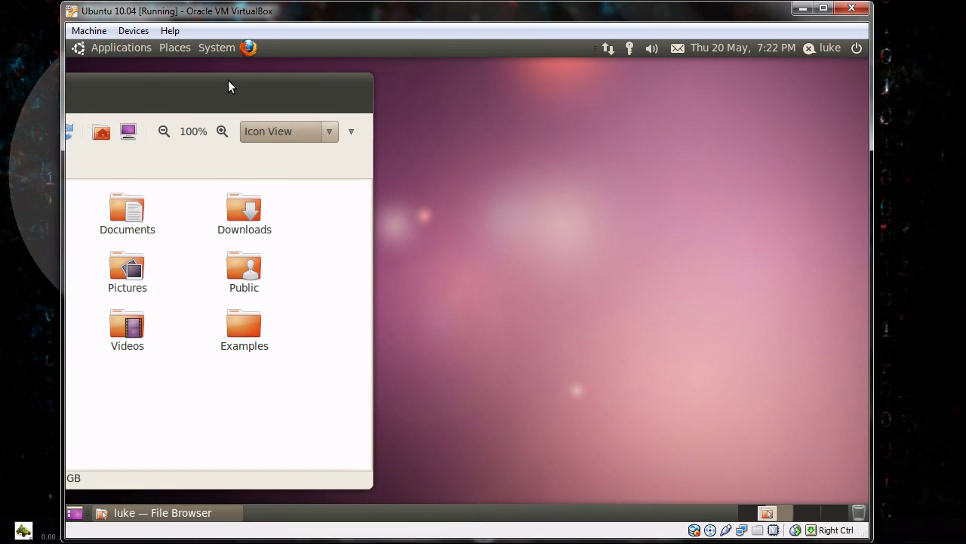
left_click_drag(228, 80, 552, 83)
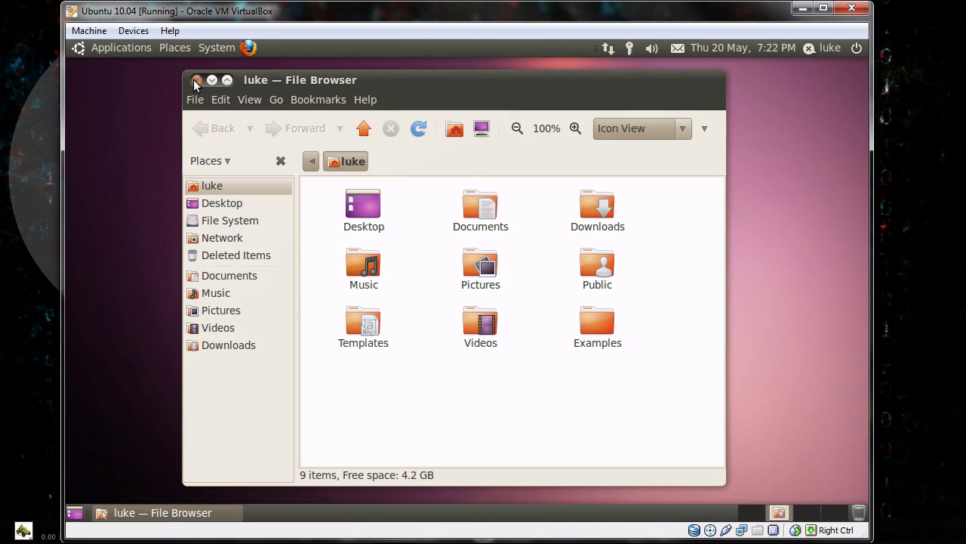
left_click(198, 82)
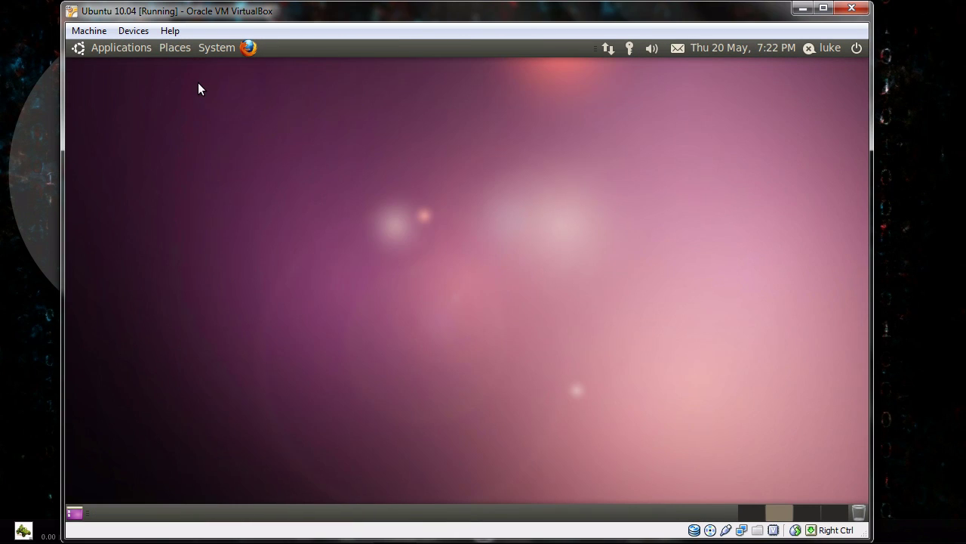
Shut down the Ubuntu guest from the session menu and confirm.
left_click(856, 49)
mouse_move(829, 48)
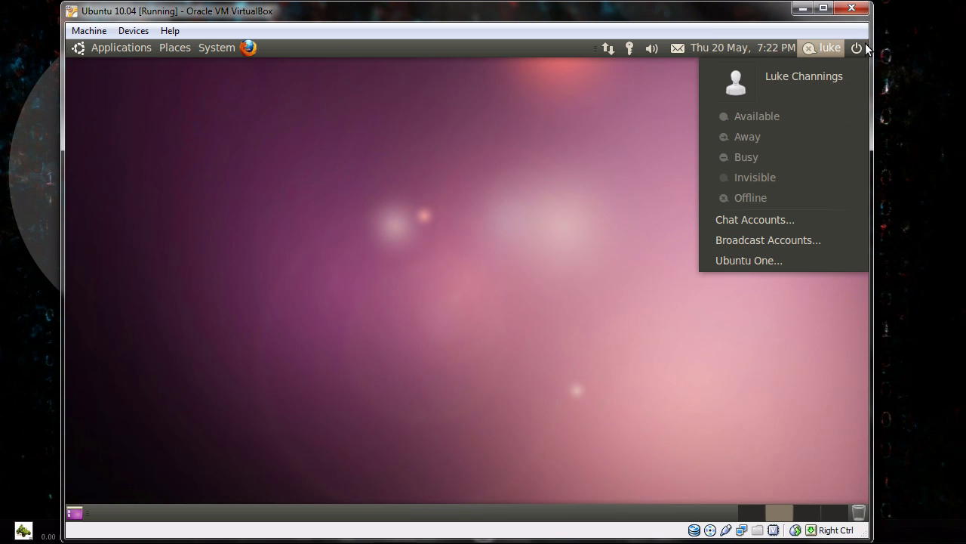
left_click(787, 194)
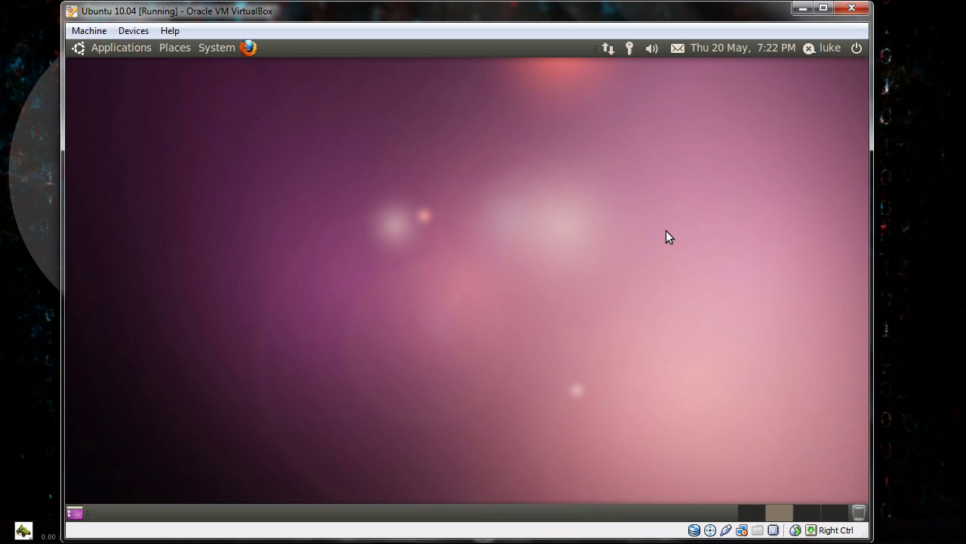
left_click(571, 329)
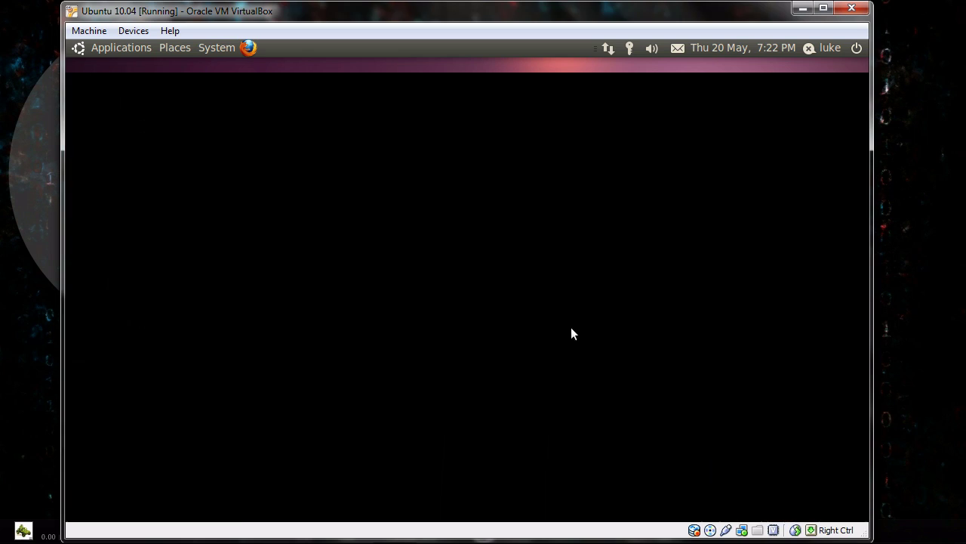